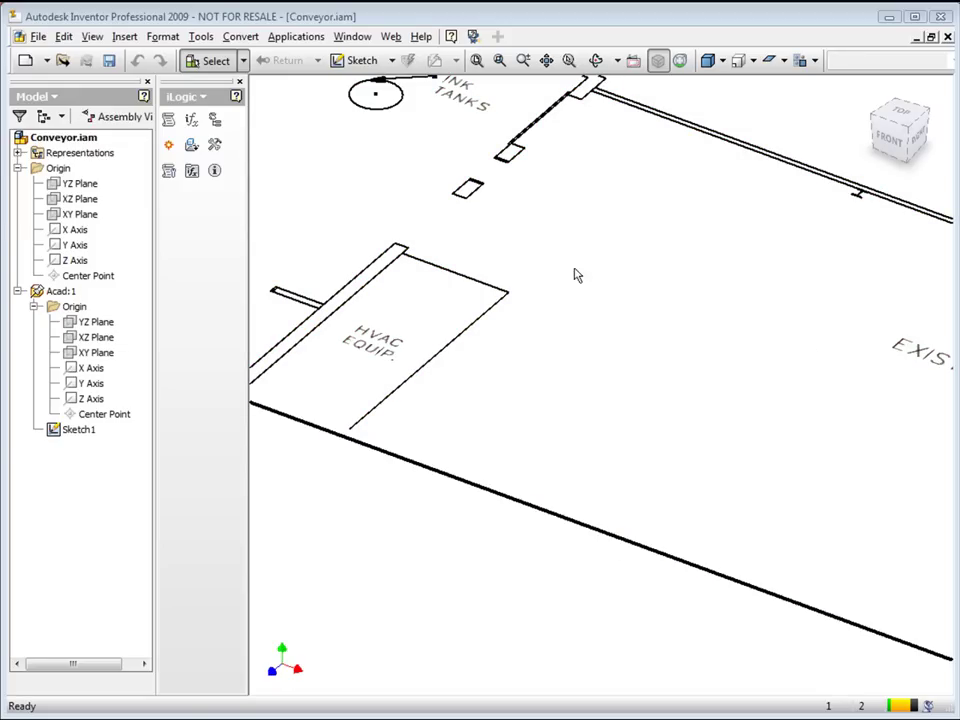
- Open the assembly's parameter editor, reposition it, then close it
left_click(196, 127)
left_click_drag(546, 422, 563, 280)
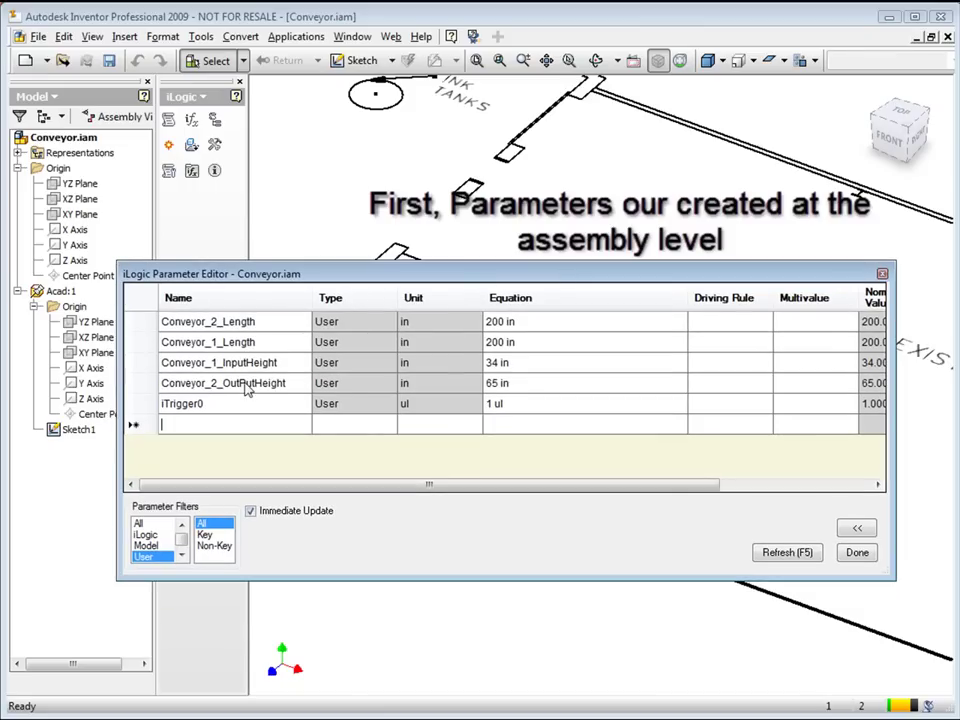
left_click(860, 556)
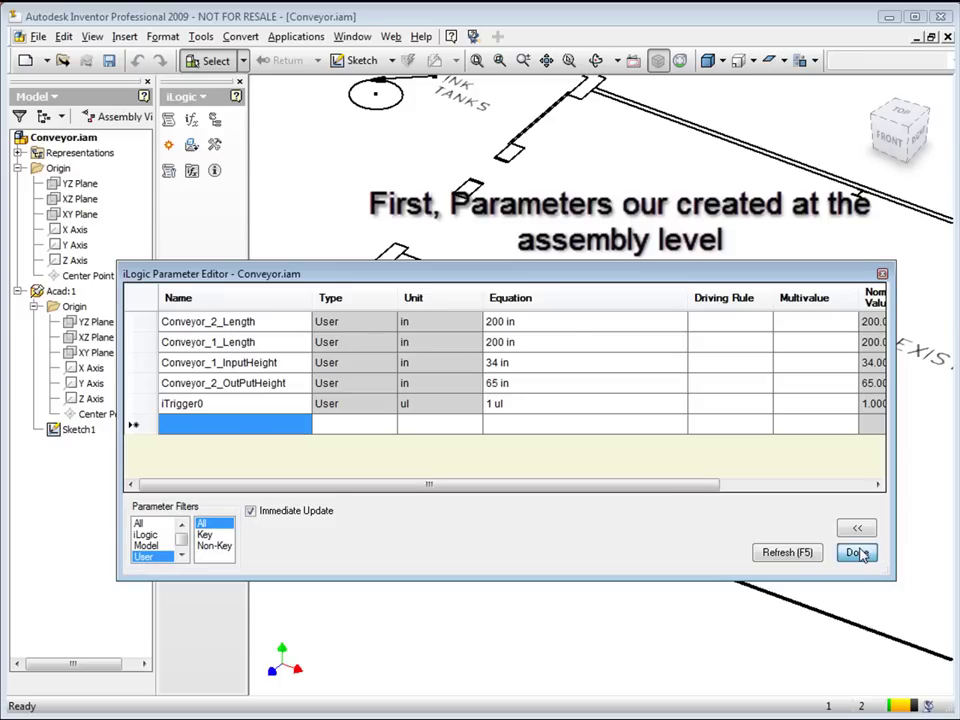
left_click(858, 554)
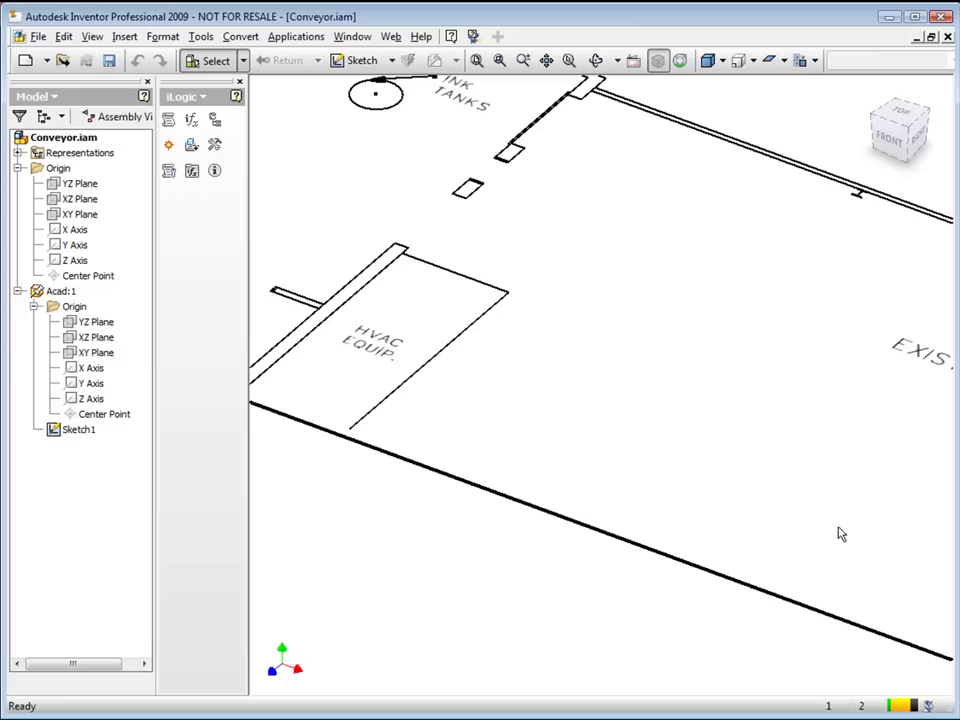
- Place Conveyor1.ipt as an iLogic component and bring its parameter table into view
left_click(192, 145)
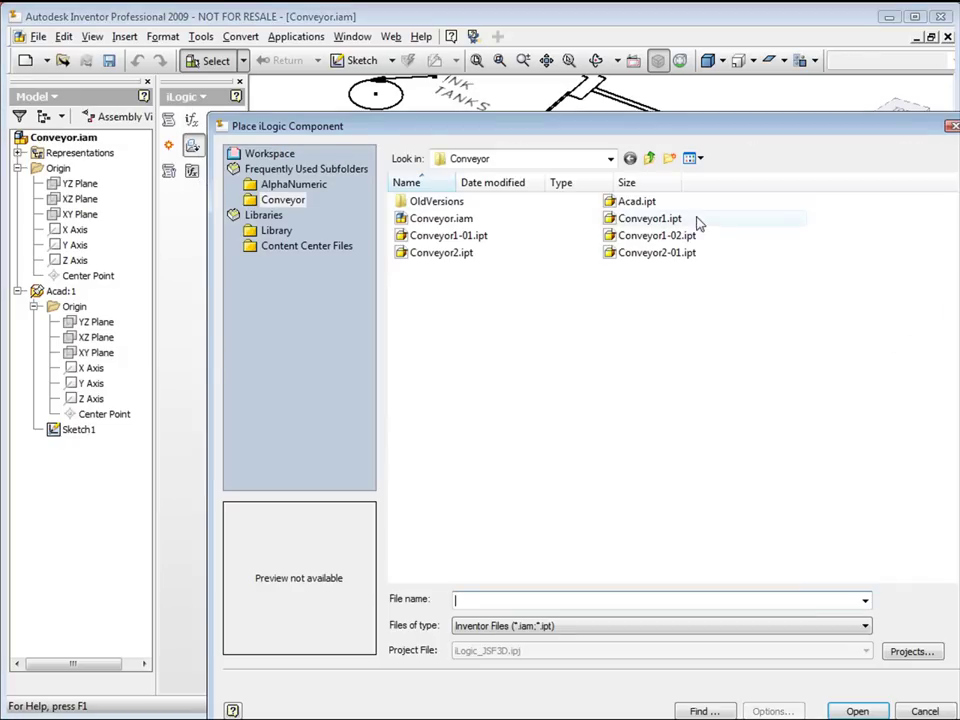
left_click(648, 220)
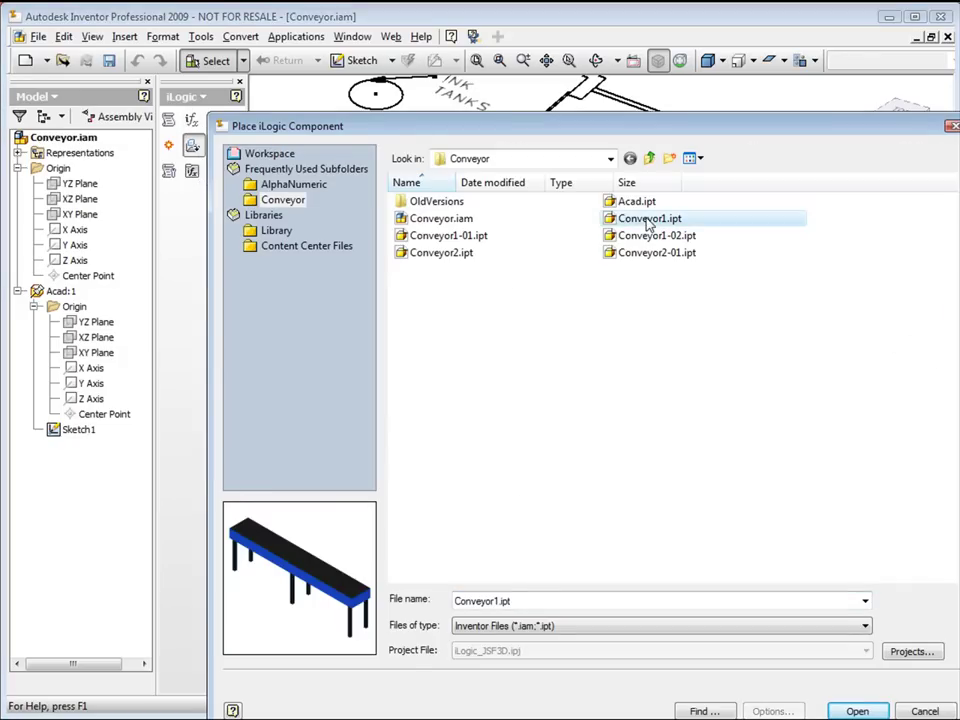
left_click(857, 711)
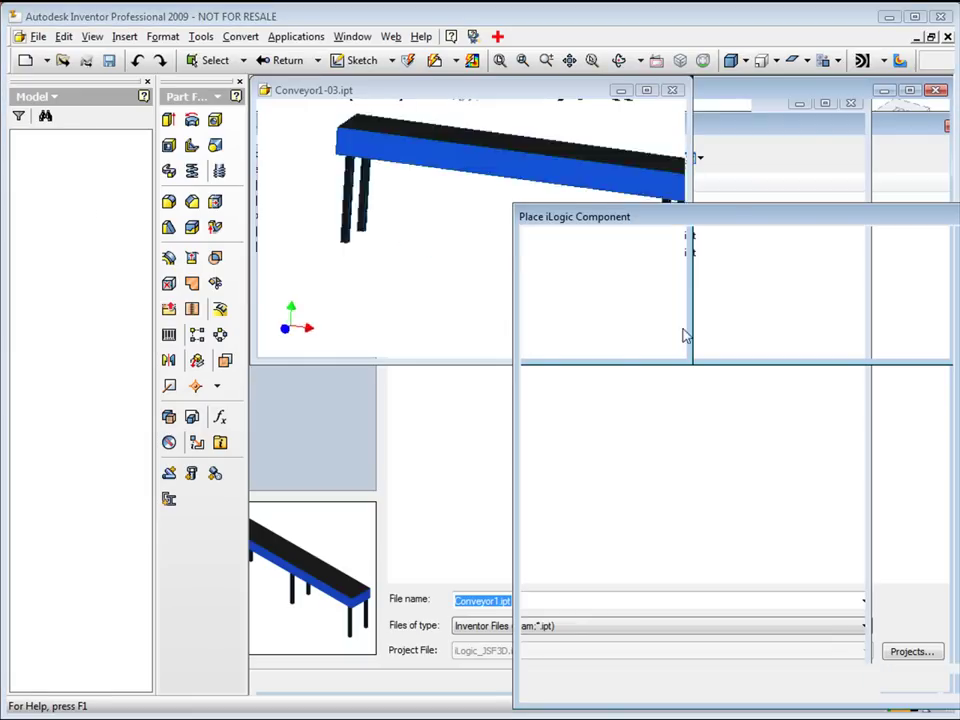
left_click_drag(537, 220, 336, 170)
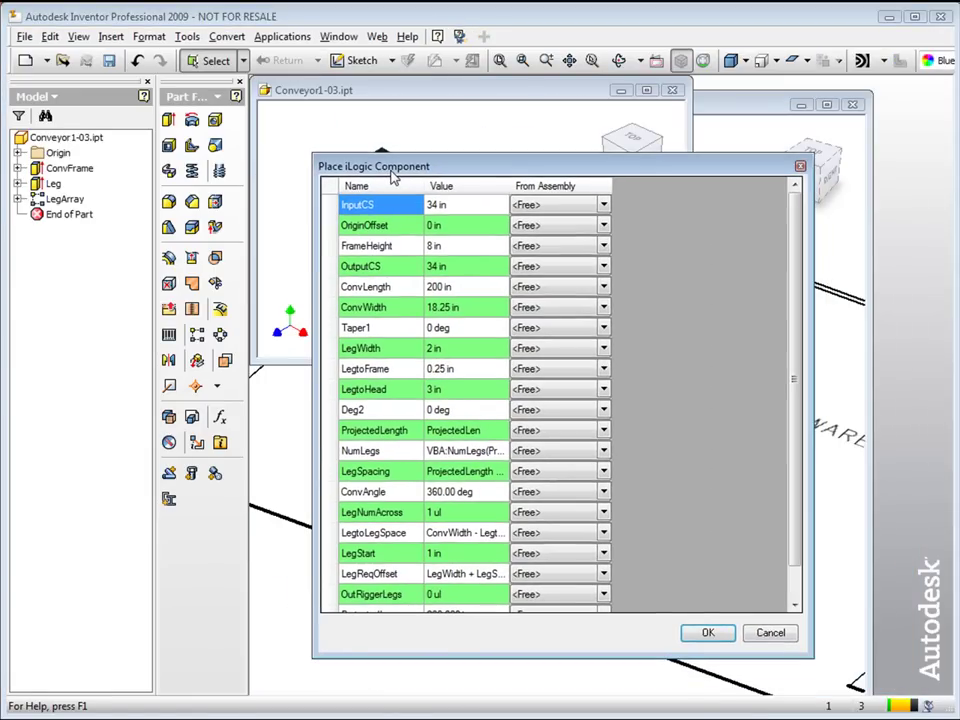
- Link InputCS to Conveyor_1_InputHeight, OutputCS to Conveyor_2_OutPutHeight, and ConvLength to Conveyor_1_Length, then accept
left_click(603, 205)
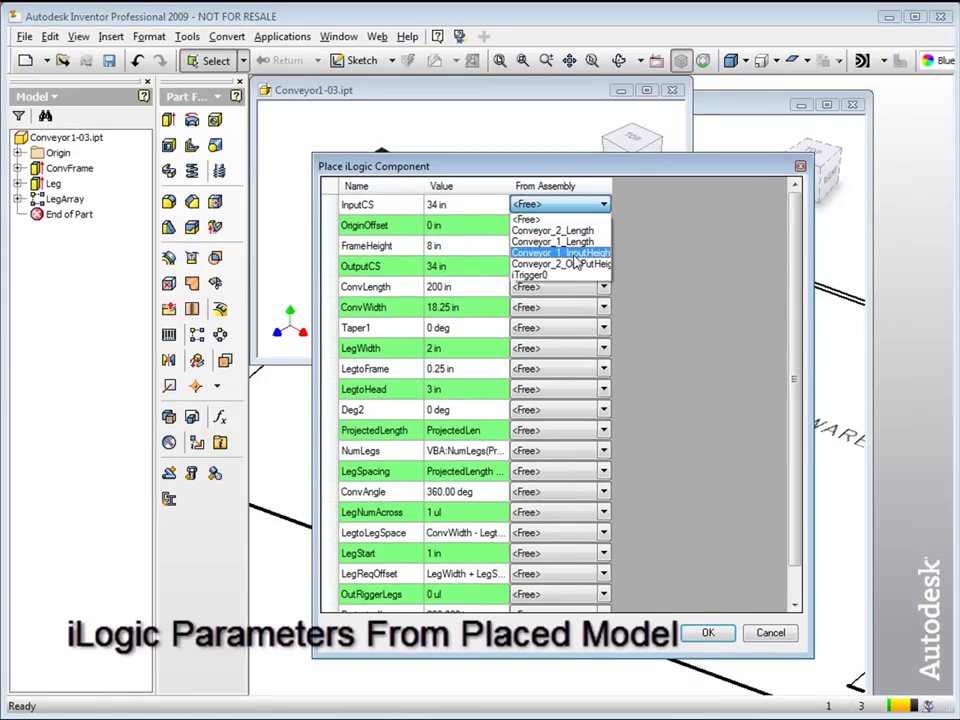
left_click(576, 253)
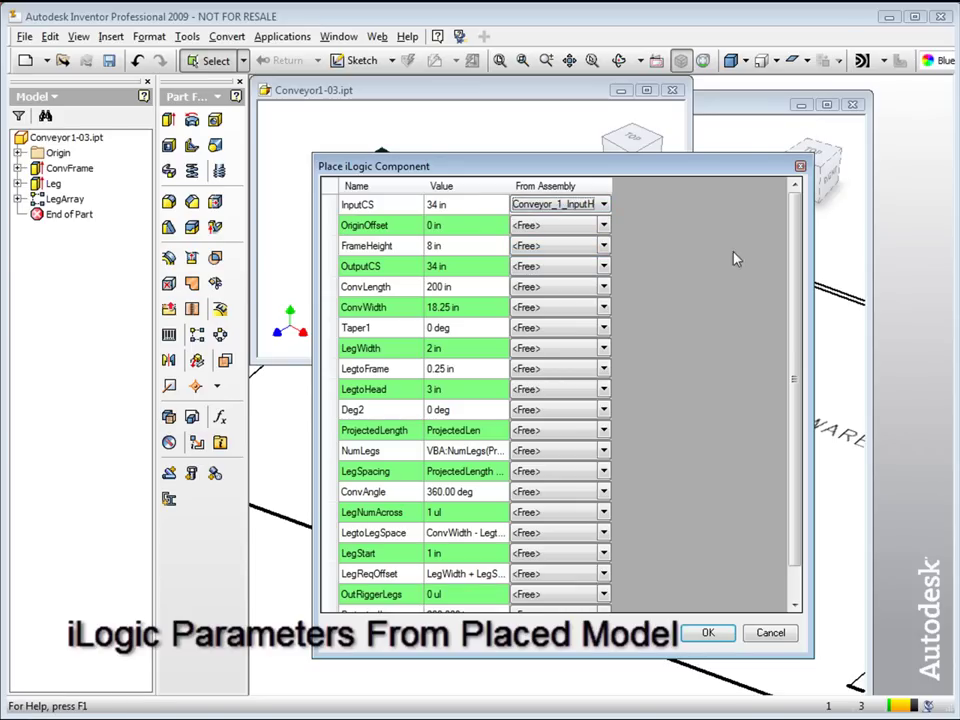
left_click(562, 267)
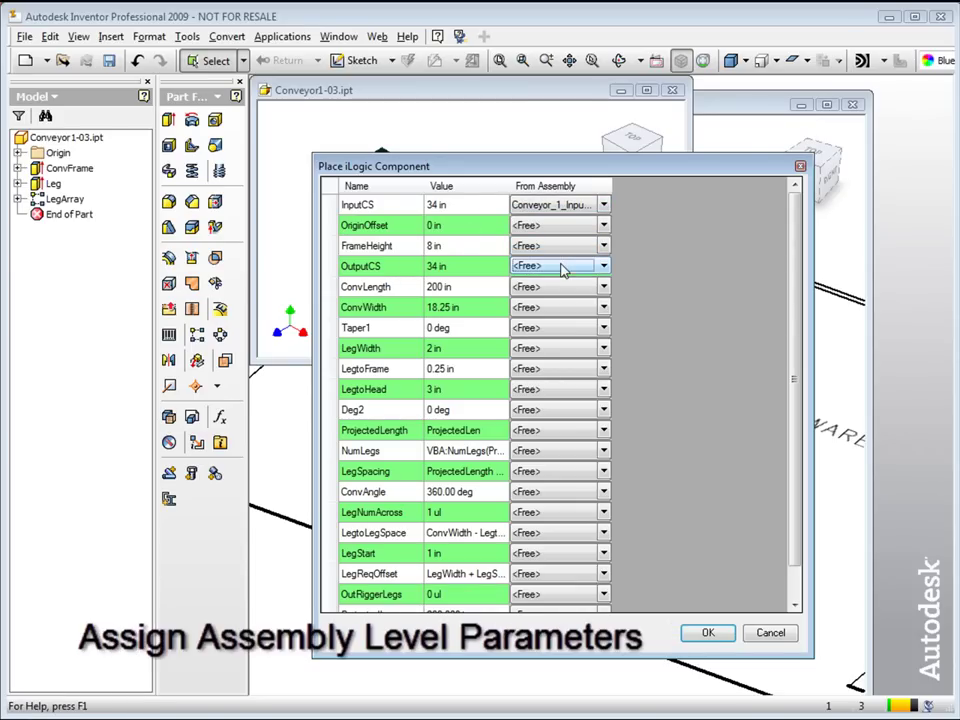
left_click(604, 266)
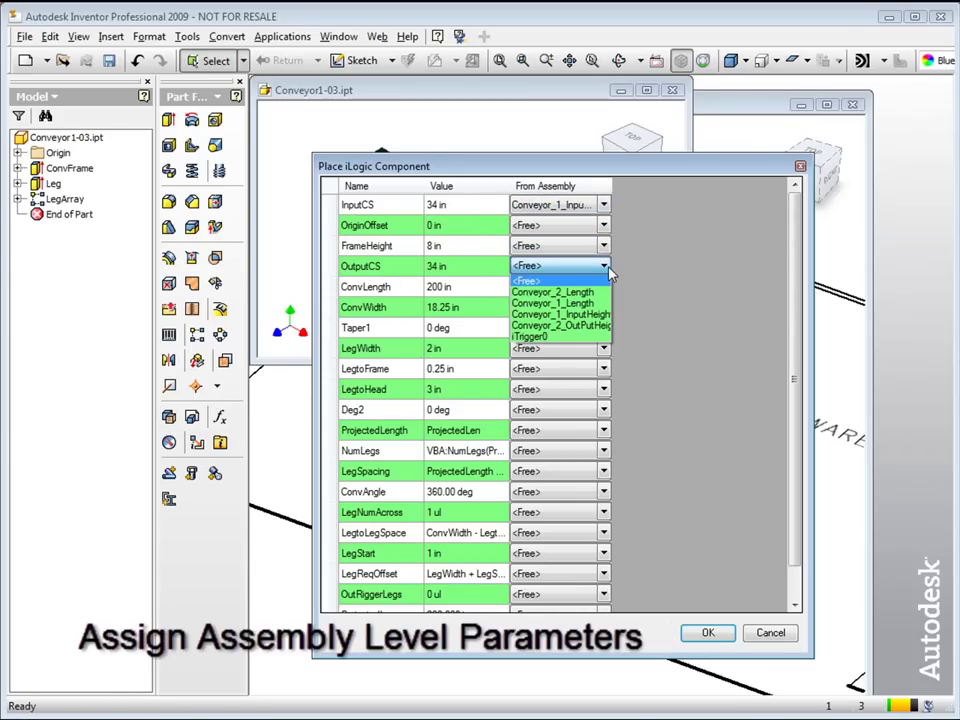
left_click(585, 327)
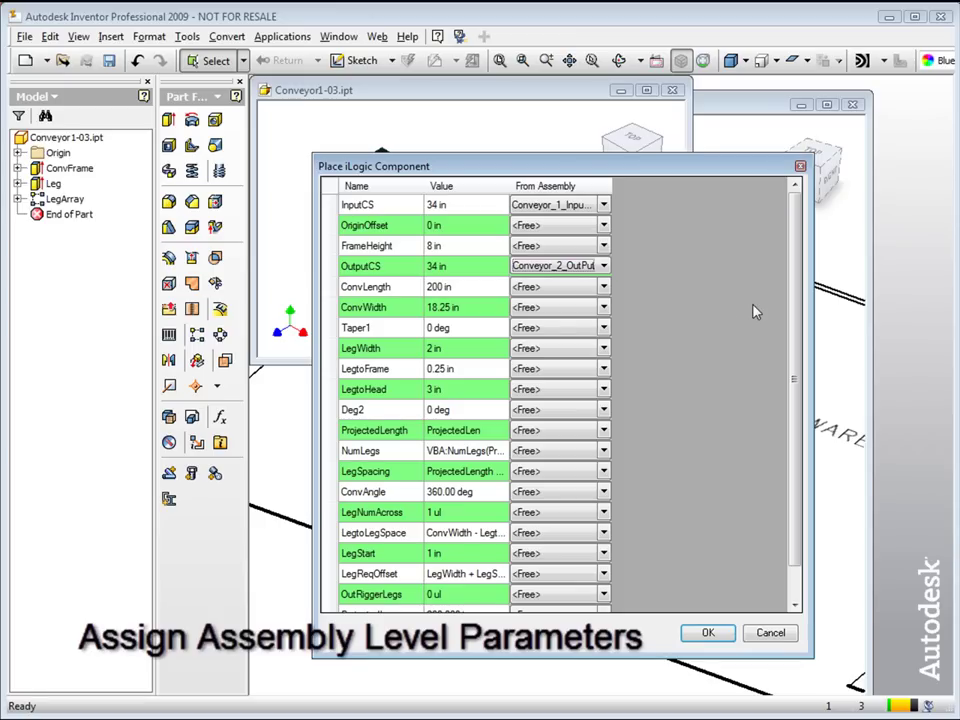
left_click(604, 287)
left_click(604, 287)
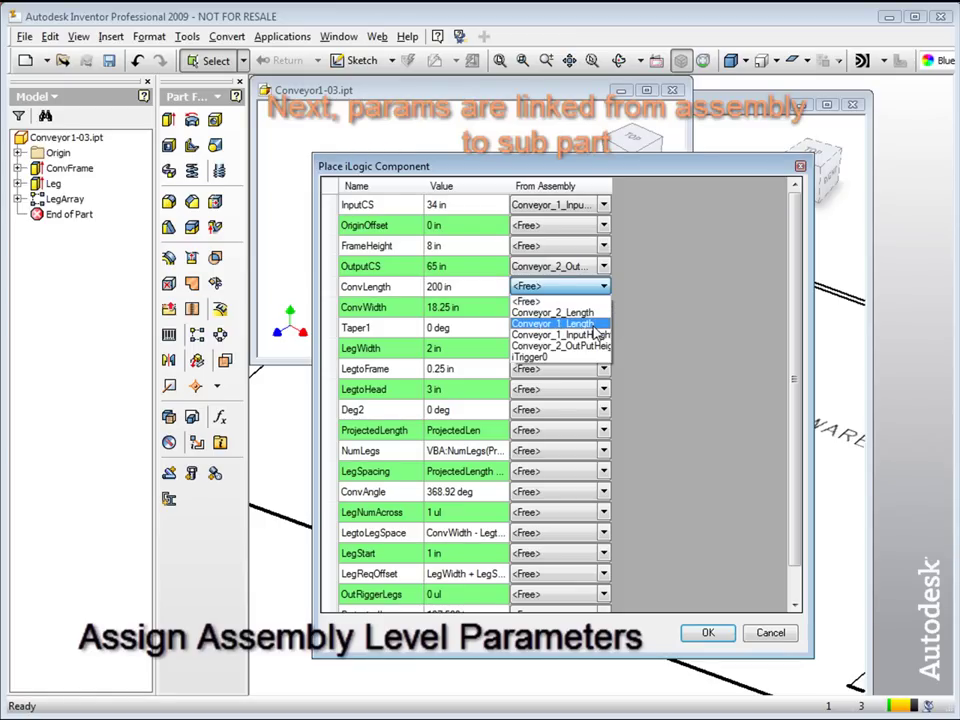
left_click(598, 324)
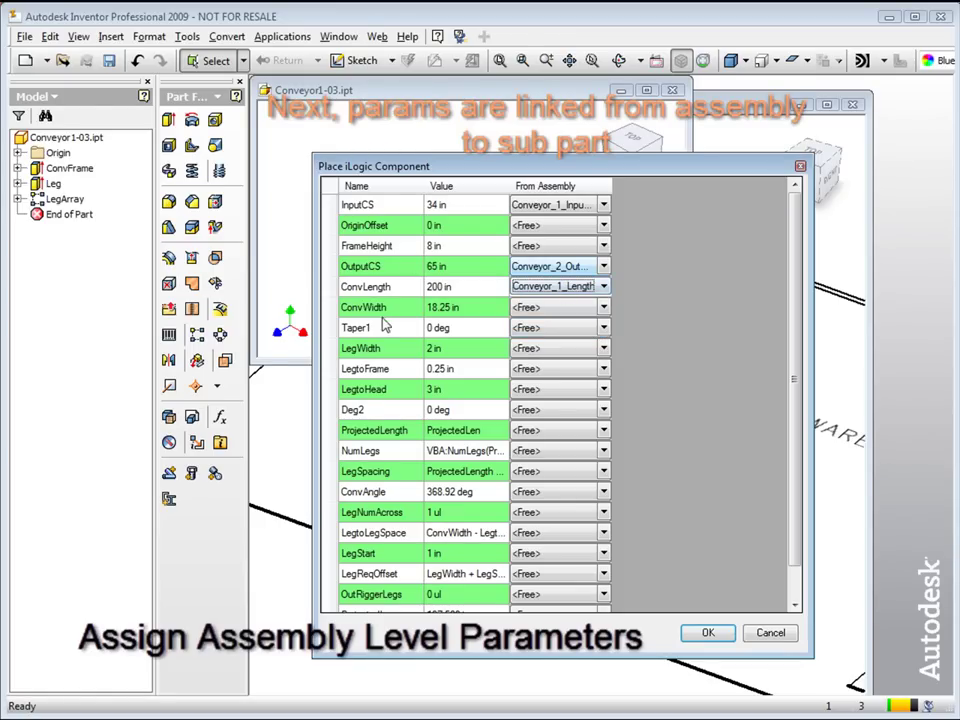
scroll(450, 560, "down", 1)
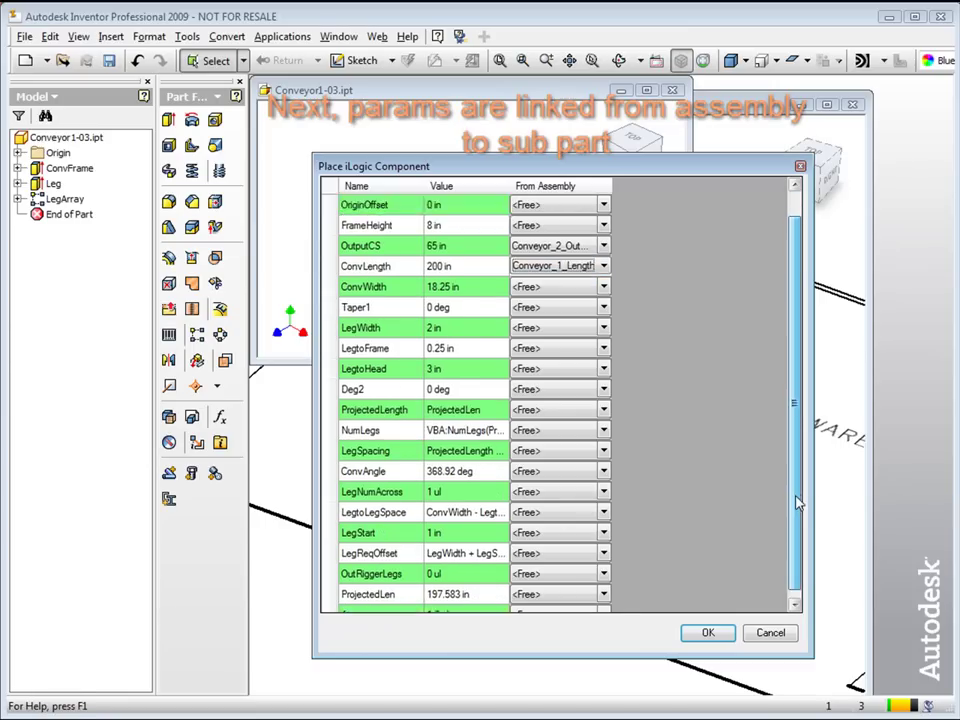
scroll(420, 570, "down", 1)
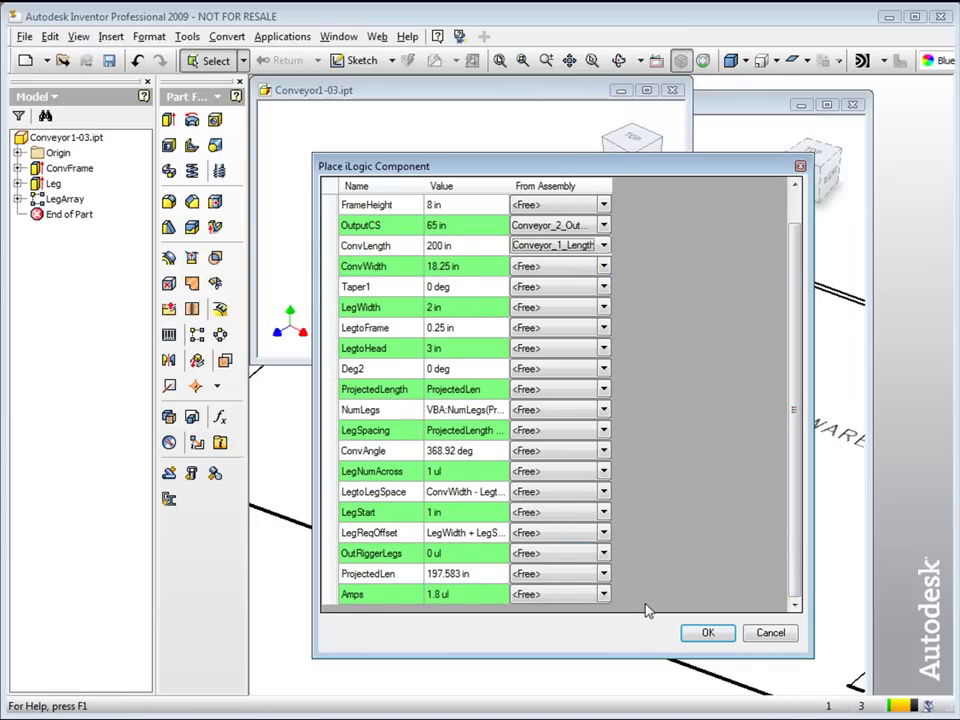
left_click(707, 634)
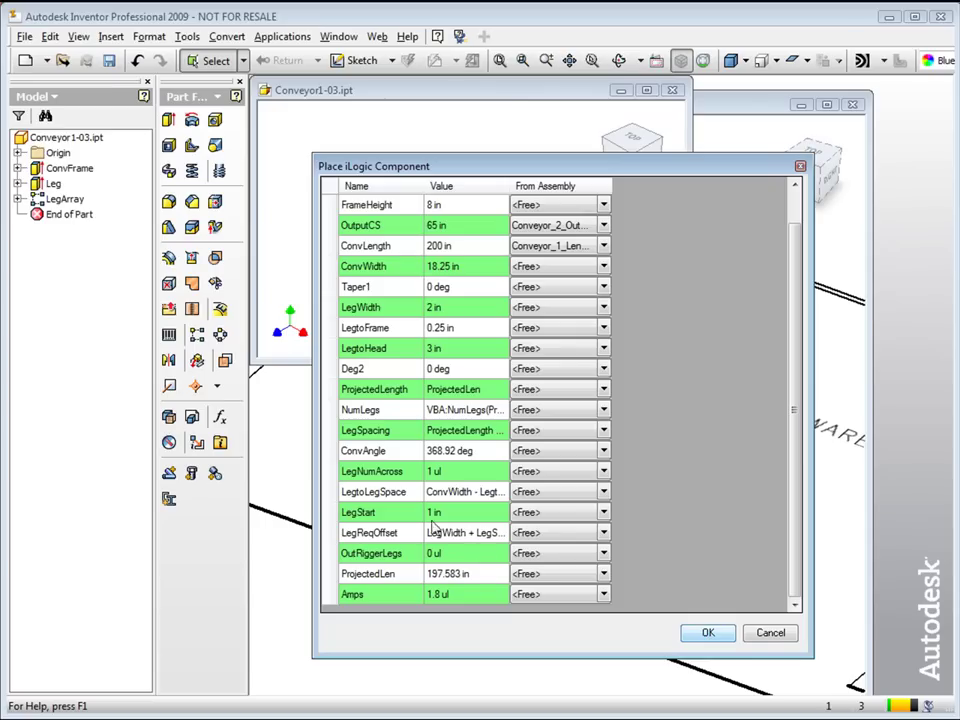
left_click(600, 496)
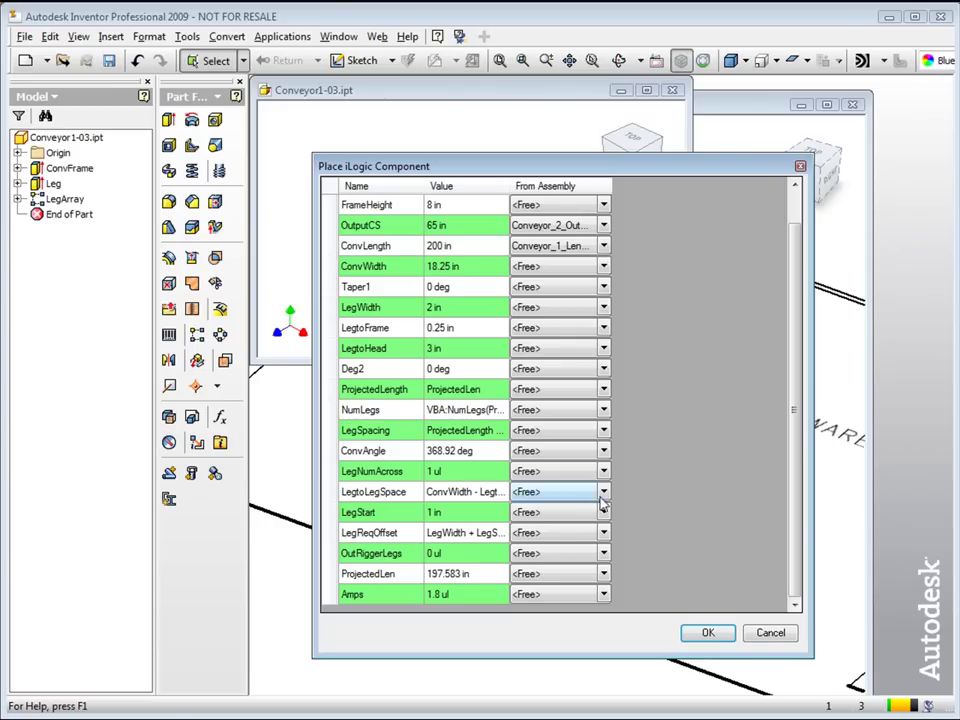
- Place one copy of the first conveyor in the warehouse layout
left_click(708, 634)
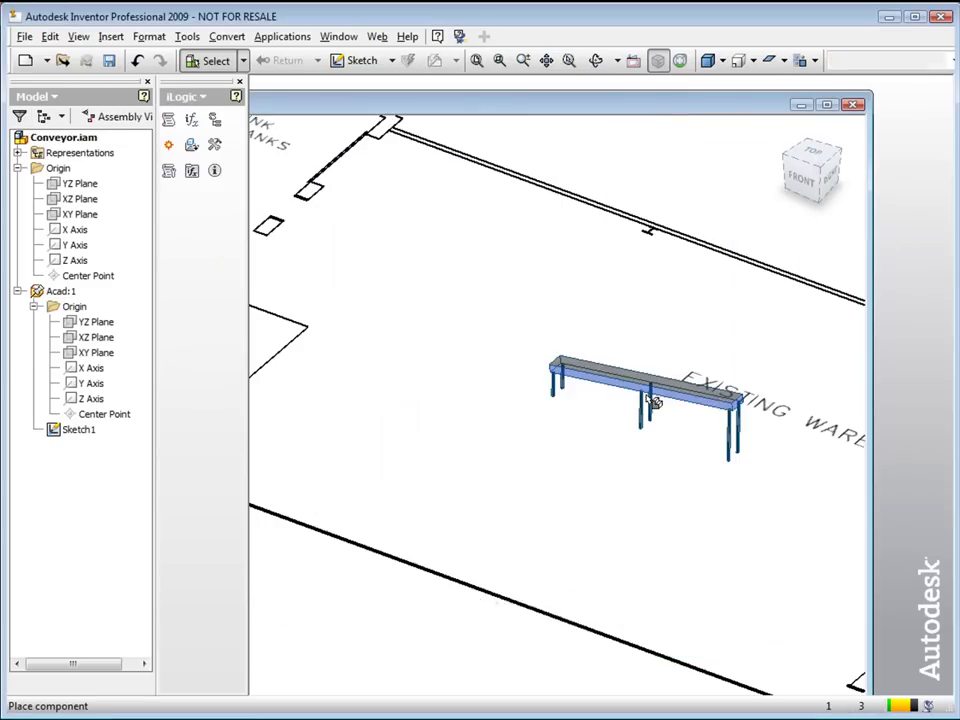
left_click(364, 484)
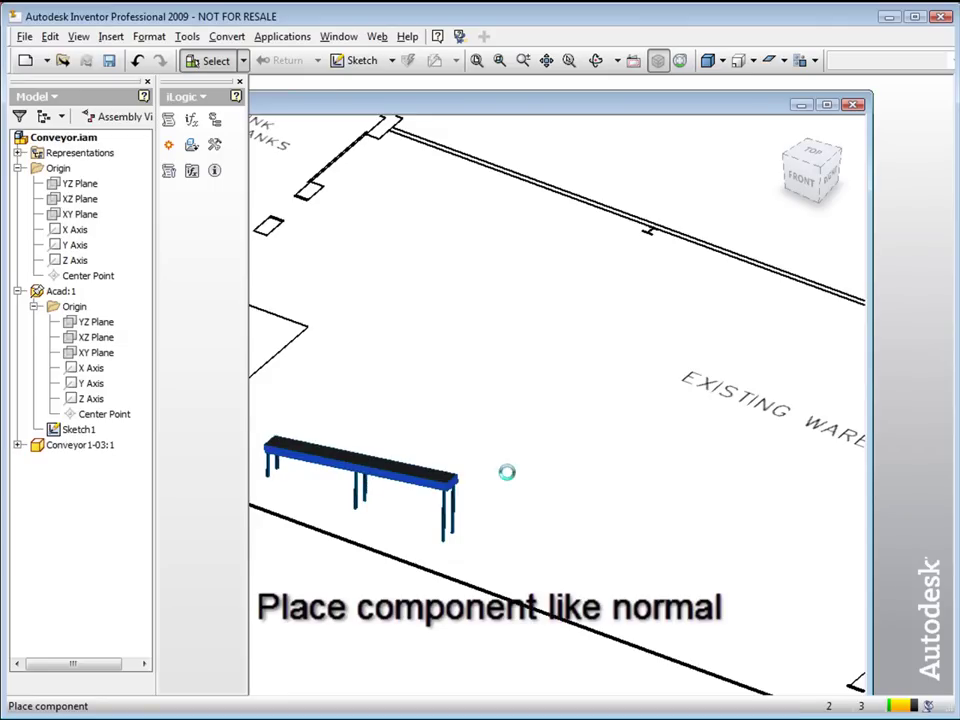
right_click(538, 481)
left_click(561, 482)
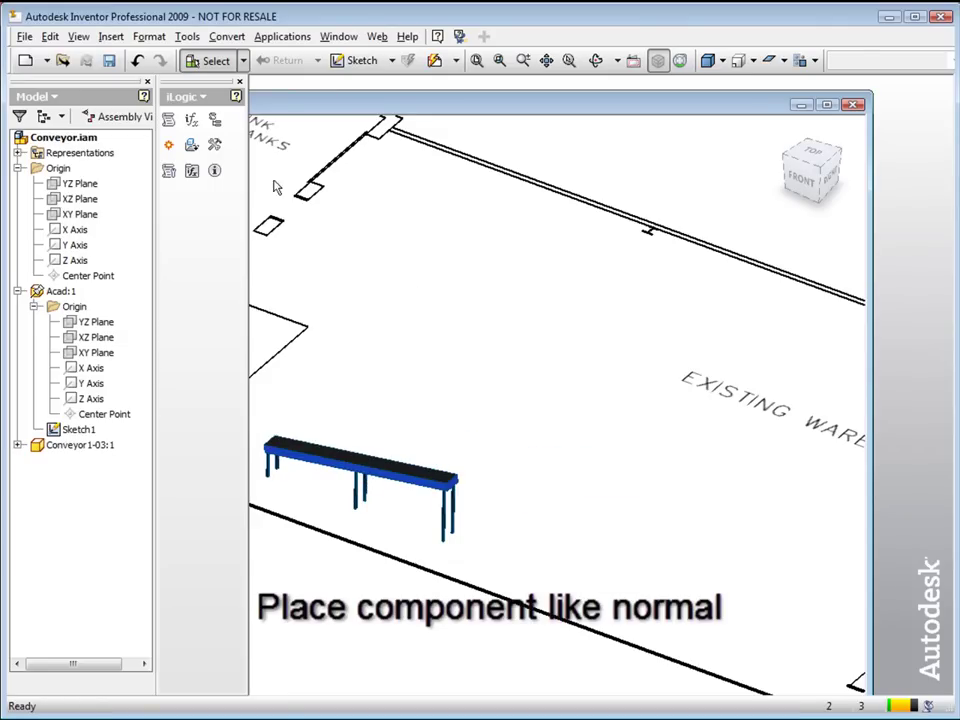
- Start placing Conveyor2-01.ipt as a second iLogic component
left_click(193, 148)
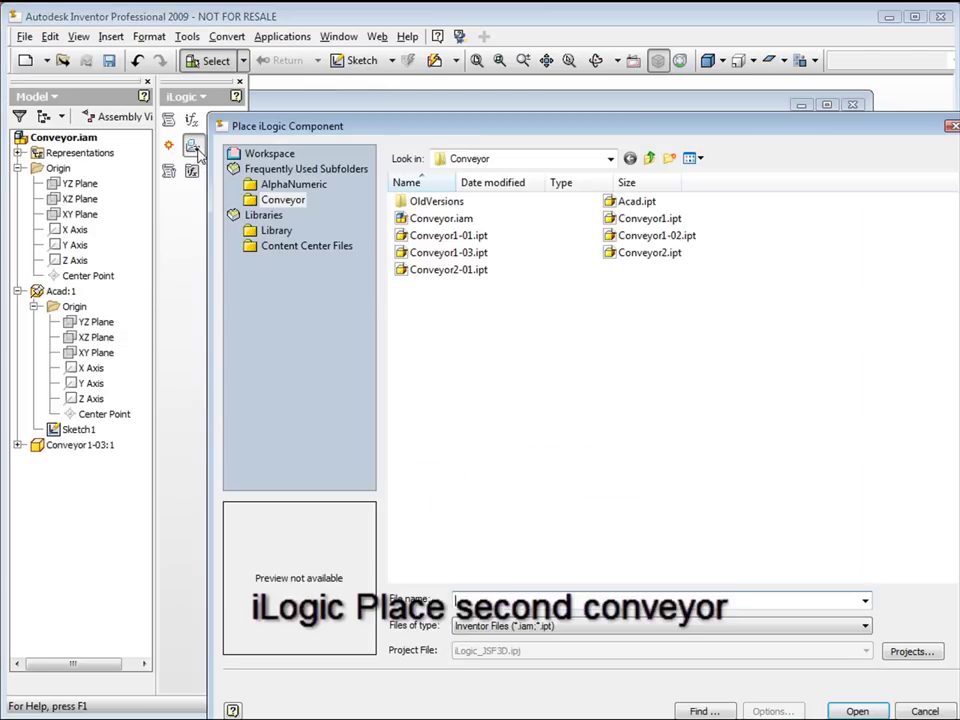
left_click(455, 270)
double_click(652, 254)
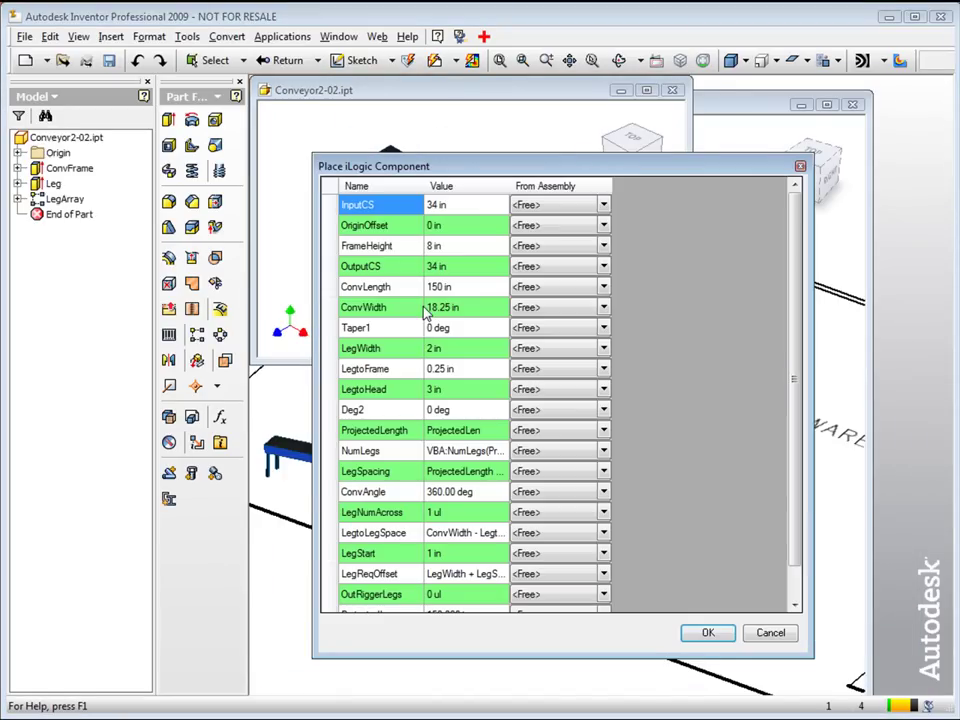
- Link InputCS and OutputCS to Conveyor_2_OutPutHeight, ConvLength to Conveyor_2_Length, then place the conveyor
left_click(605, 206)
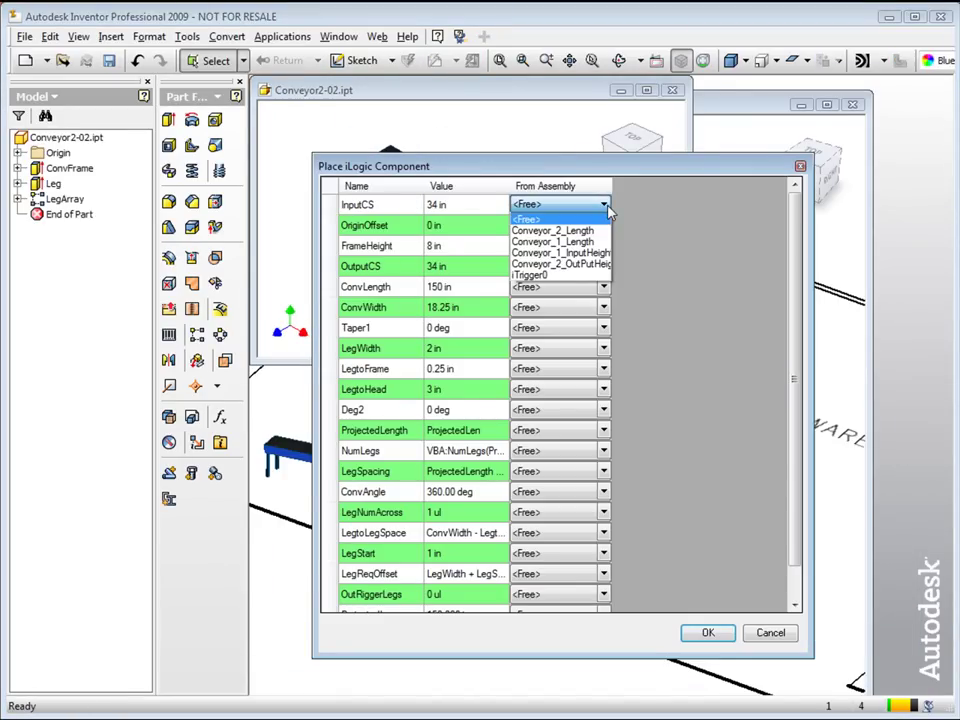
left_click(598, 267)
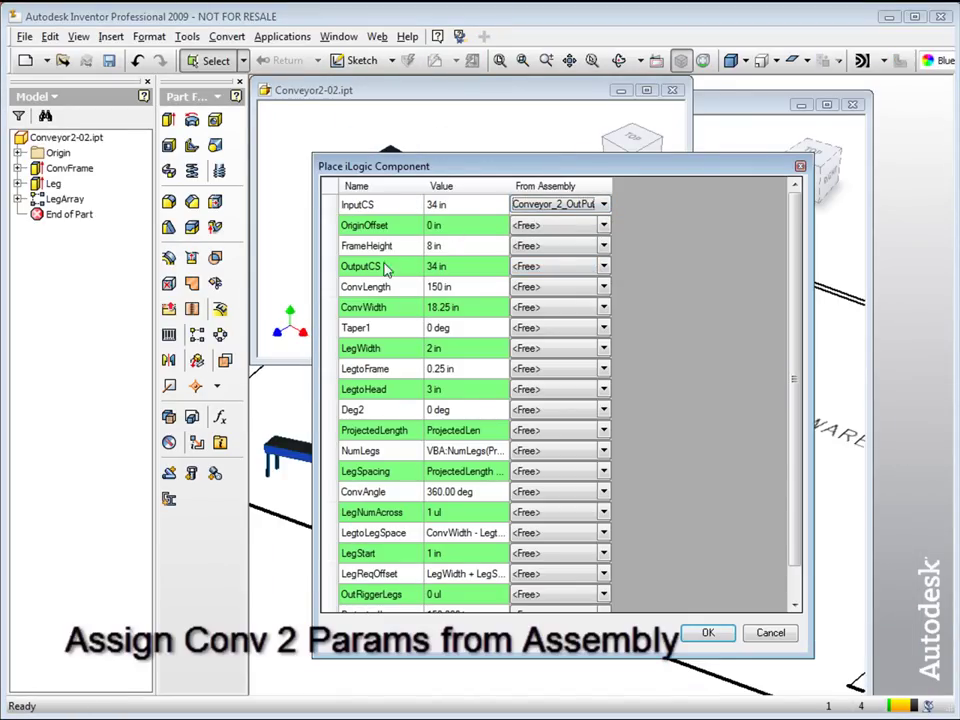
left_click(604, 267)
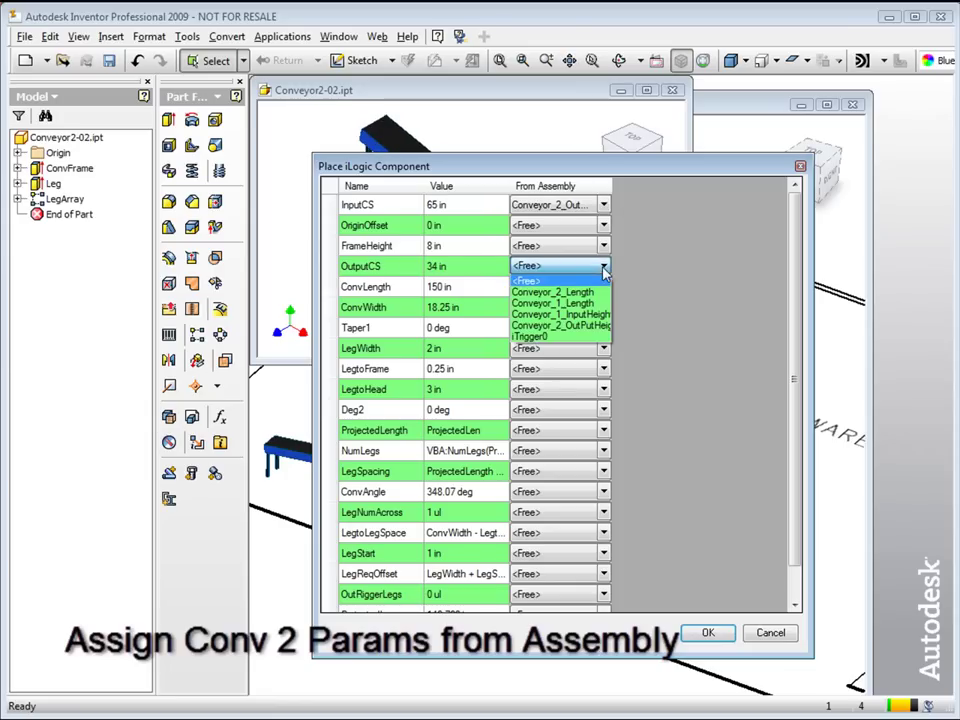
left_click(581, 326)
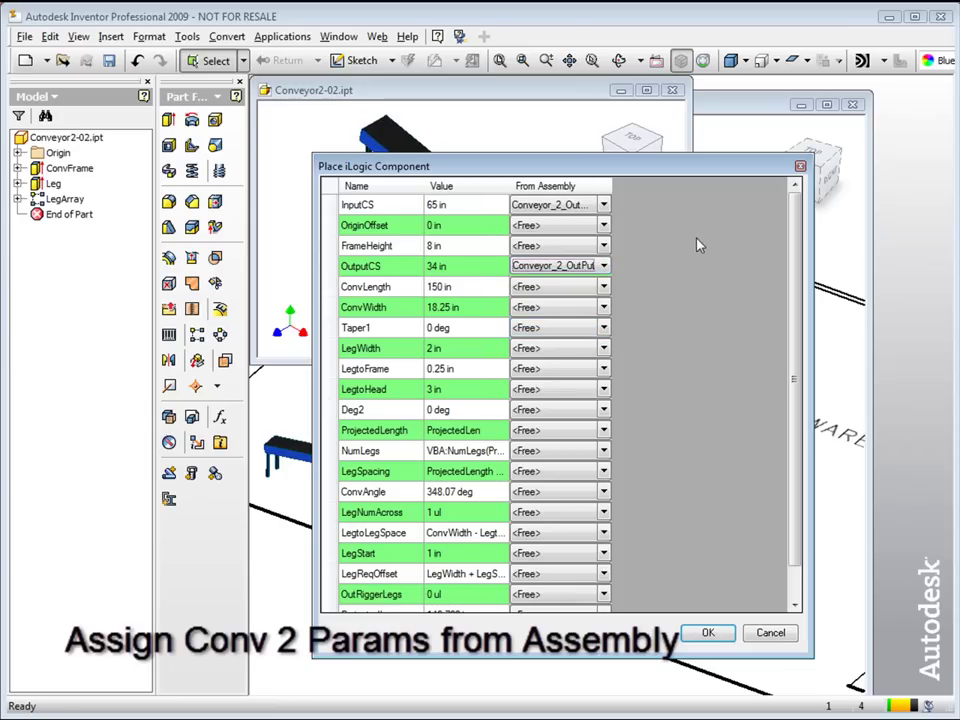
left_click(603, 287)
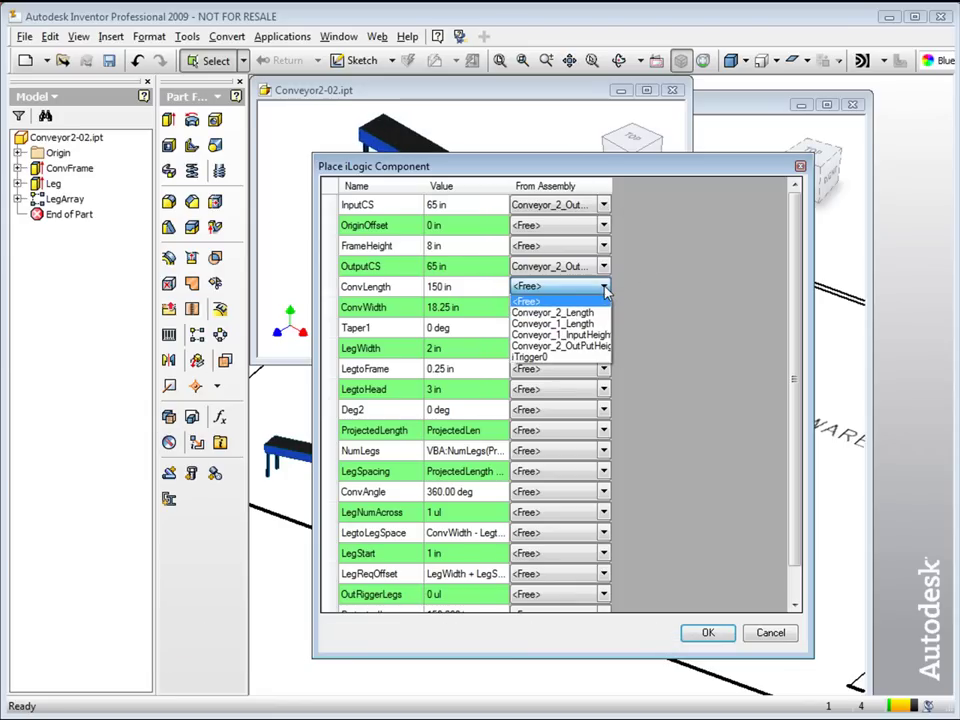
left_click(593, 314)
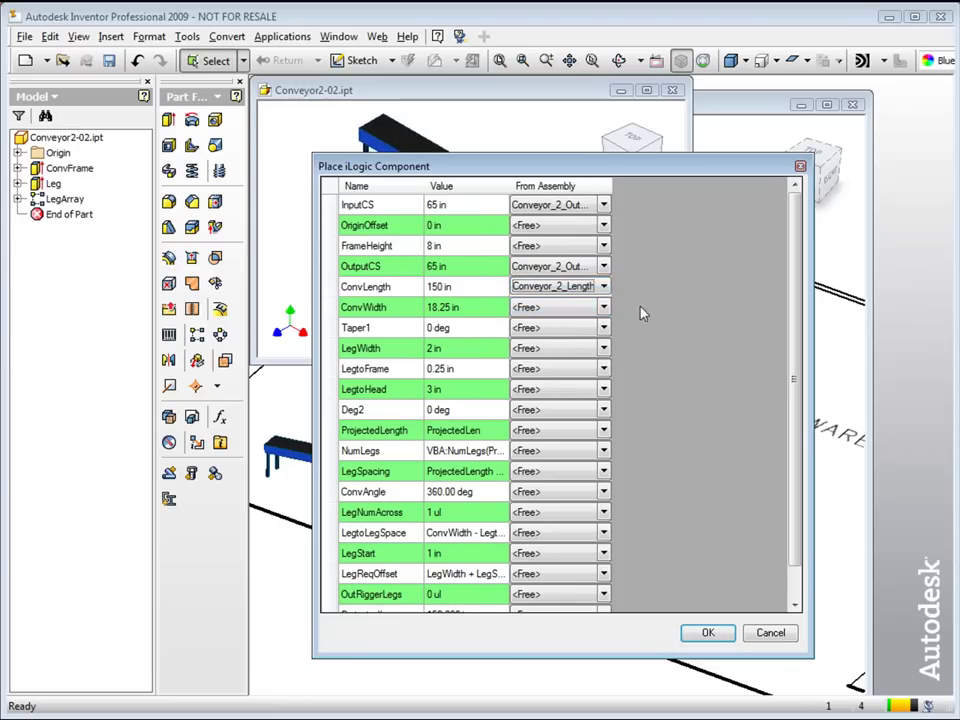
left_click(707, 632)
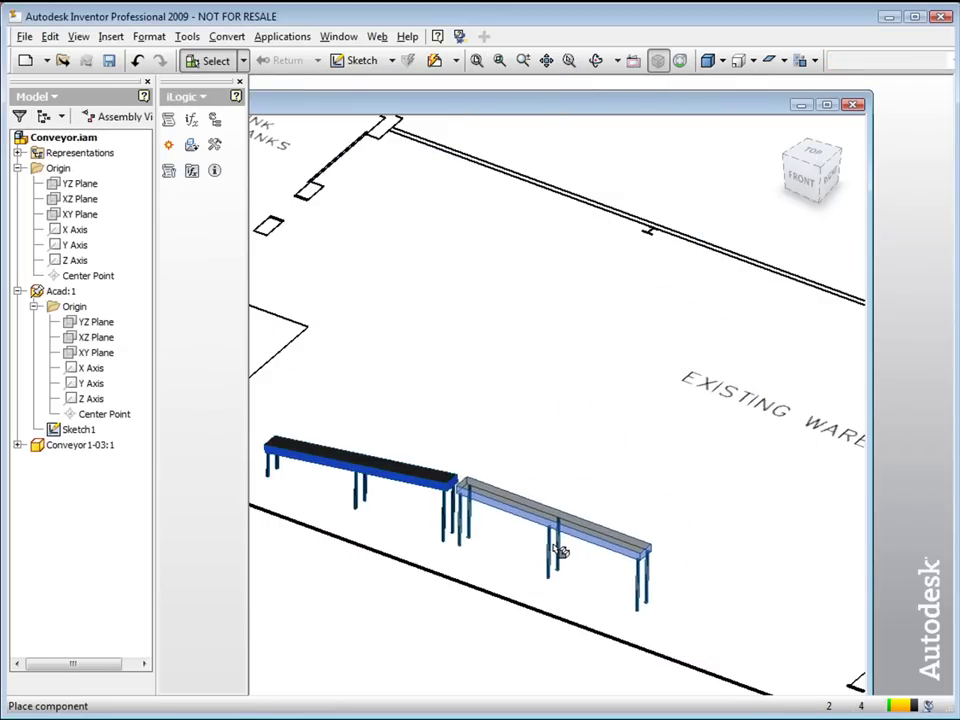
left_click(561, 553)
- Mate the second conveyor's end face to the first conveyor's end face
right_click(529, 424)
left_click(543, 432)
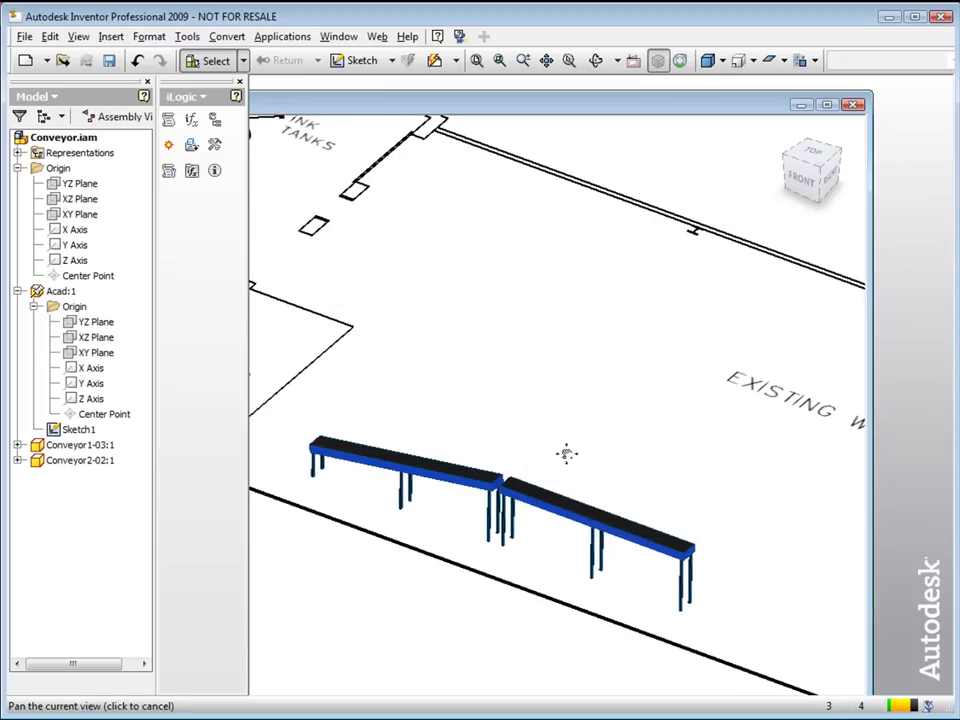
scroll(508, 469, "down", 3)
scroll(510, 448, "down", 2)
key("c")
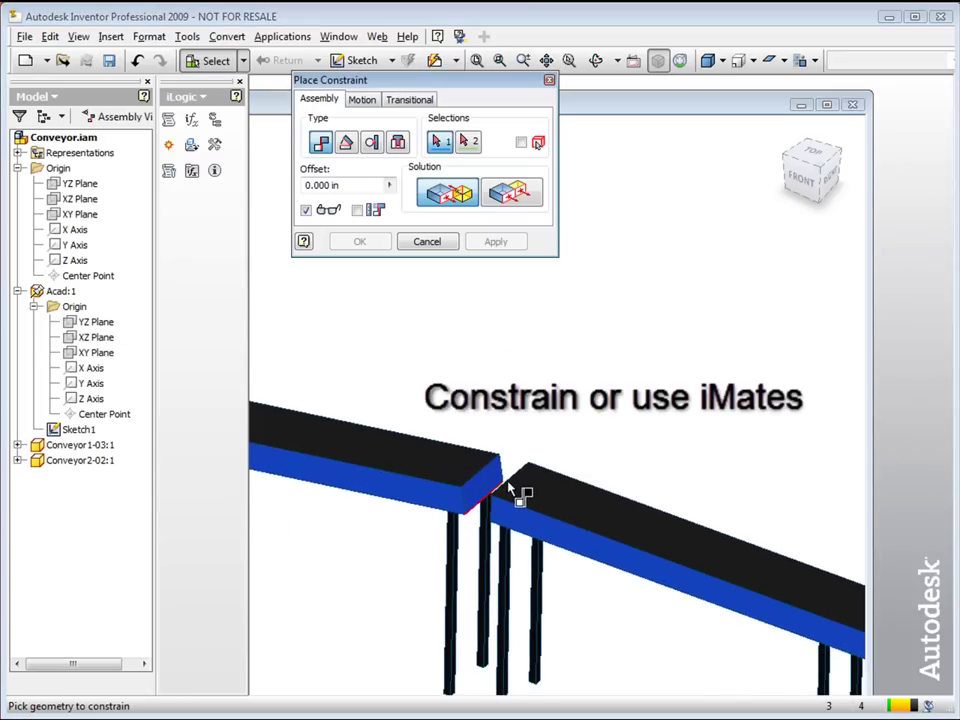
left_click(512, 489)
left_click(497, 484)
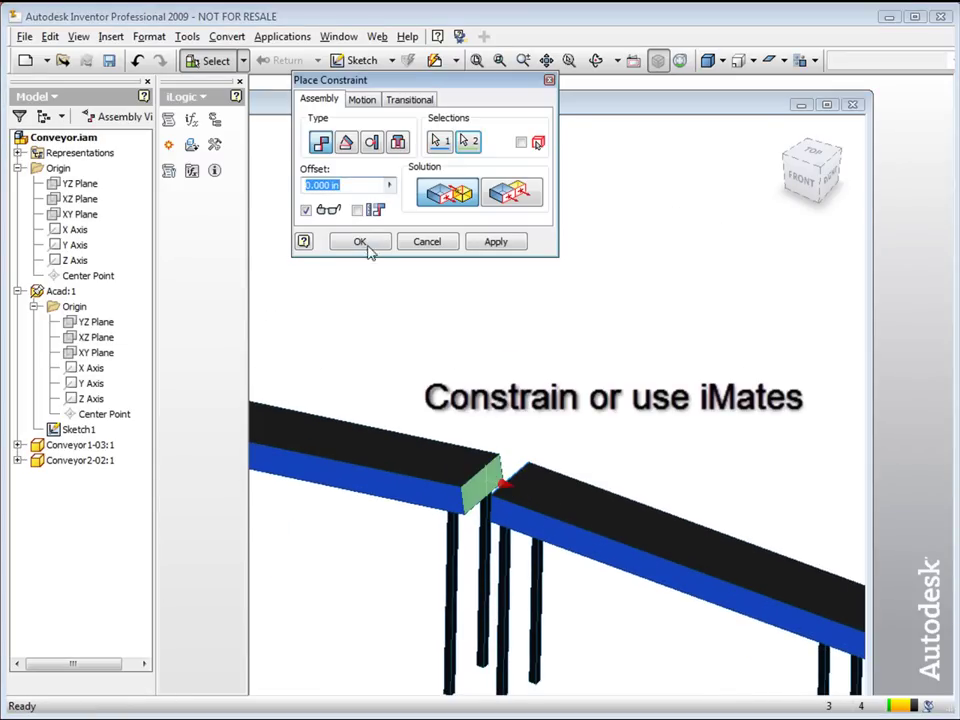
left_click(362, 245)
- Make the side faces of the two conveyors flush
key("c")
left_click(505, 527)
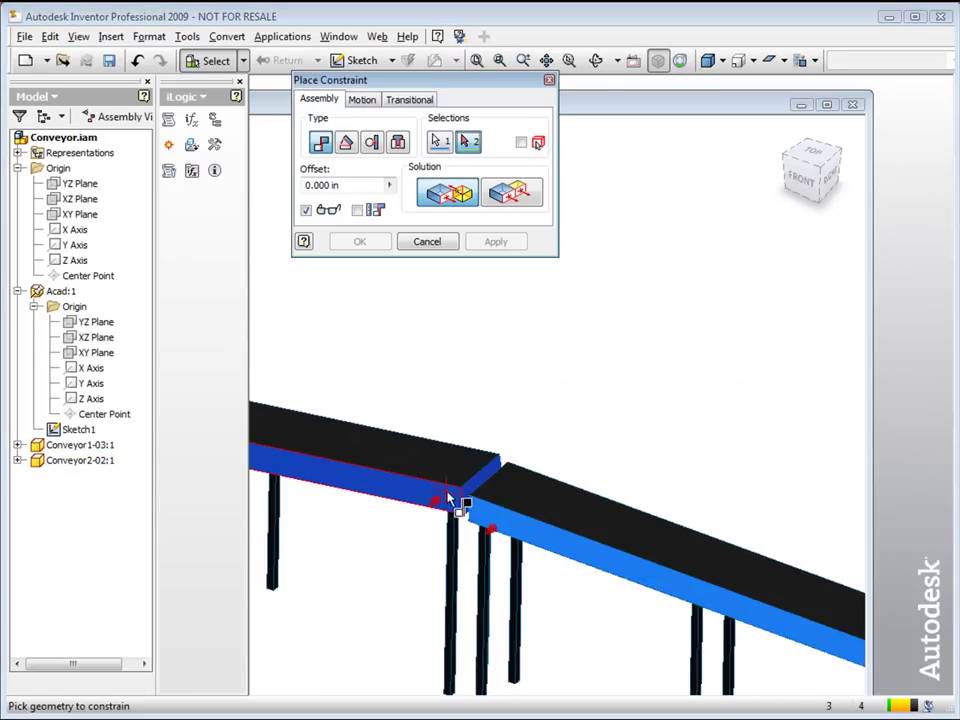
left_click(458, 503)
left_click(508, 198)
left_click(362, 241)
- Flush matching origin planes of Conveyor2-02:1 and Conveyor1-03:1
left_click(17, 460)
left_click(17, 445)
left_click(34, 521)
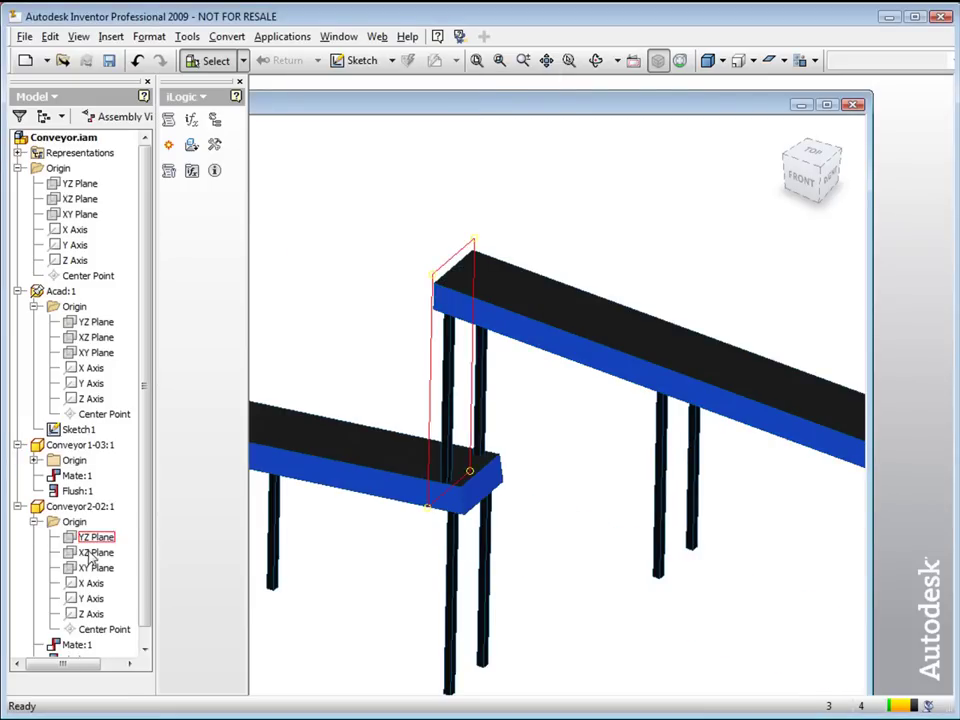
left_click(90, 555)
key("c")
left_click(34, 460)
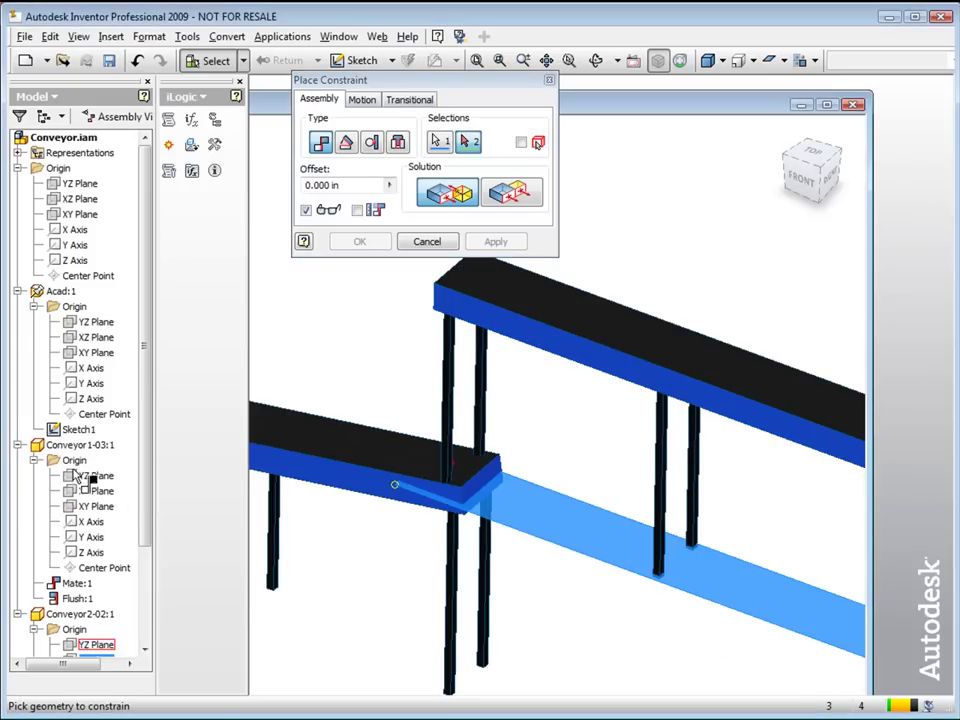
left_click(97, 495)
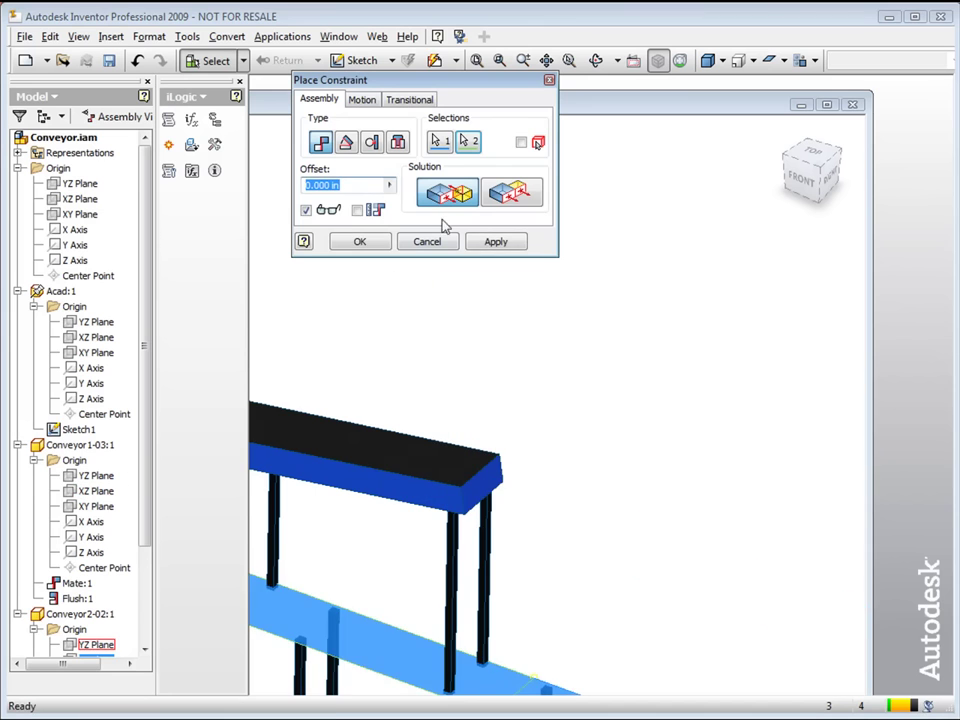
left_click(508, 193)
left_click(358, 242)
- Move the joined conveyor run nearer the HVAC area on the floor plan
scroll(465, 326, "down", 3)
middle_click_drag(531, 381, 600, 374)
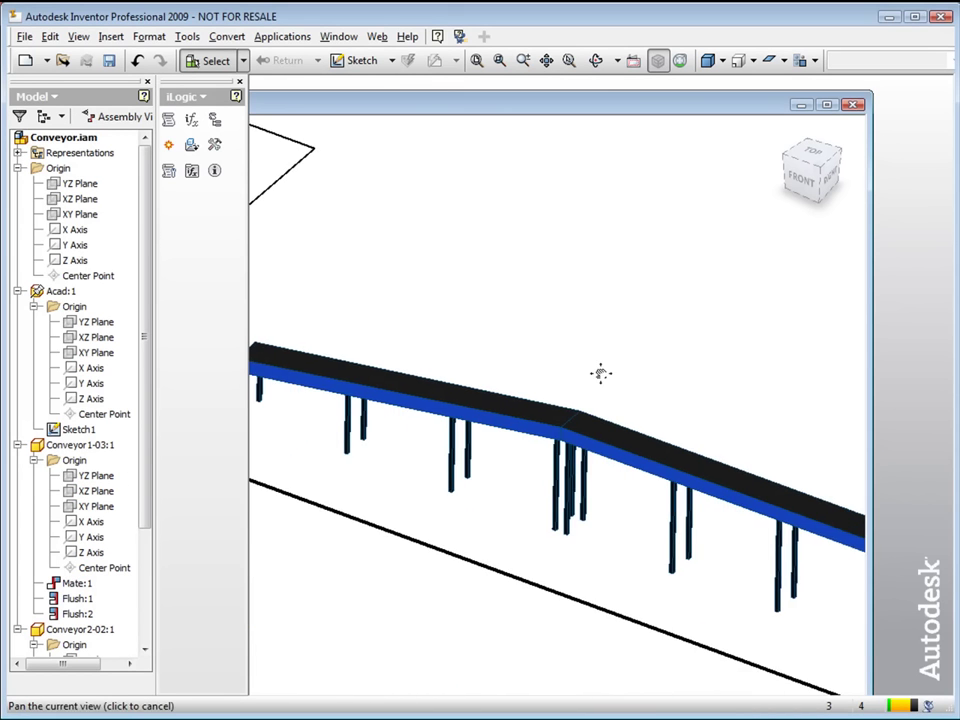
scroll(600, 374, "down", 2)
scroll(617, 374, "down", 3)
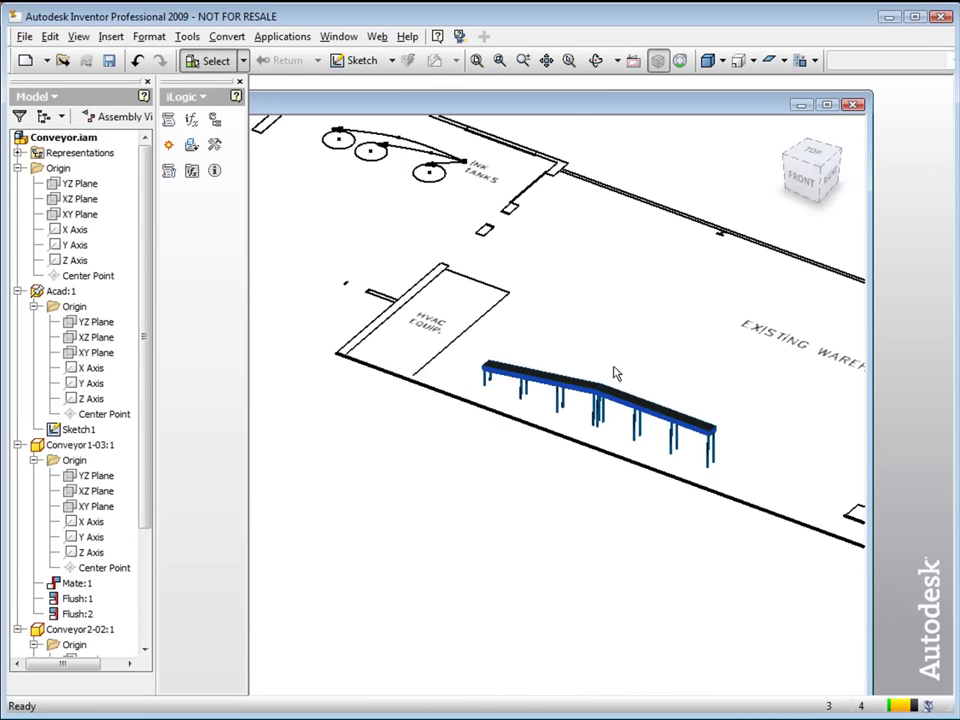
middle_click_drag(617, 374, 548, 451, "shift")
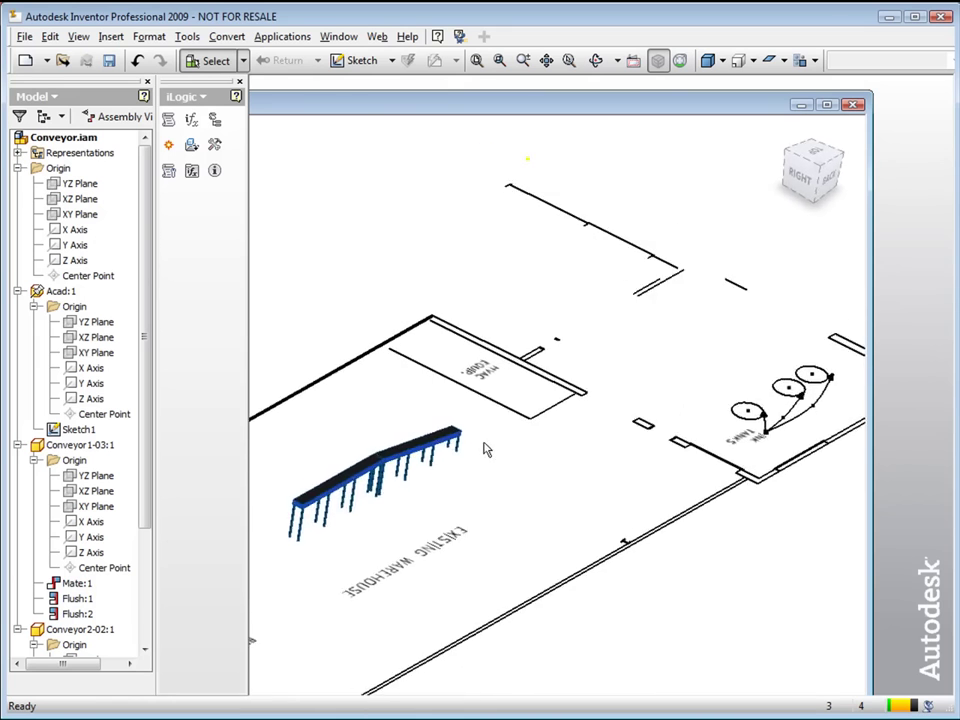
left_click_drag(530, 424, 531, 345)
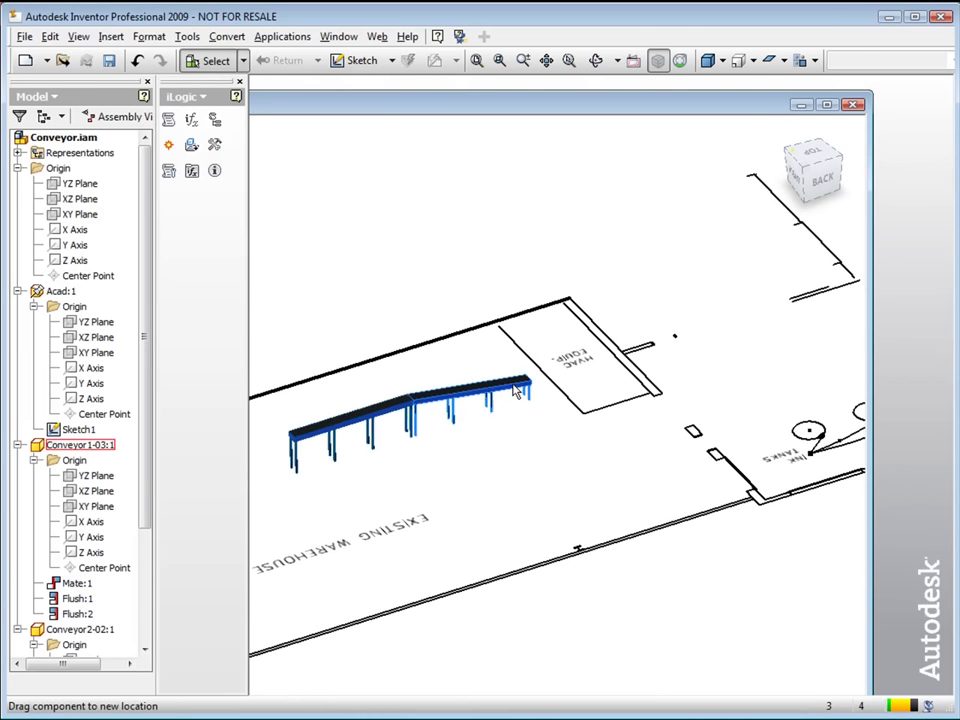
mouse_move(546, 336)
middle_mouse_down()
mouse_move(718, 420)
mouse_move(831, 392)
middle_mouse_up()
scroll(690, 435, "up", 2)
scroll(676, 447, "up", 1)
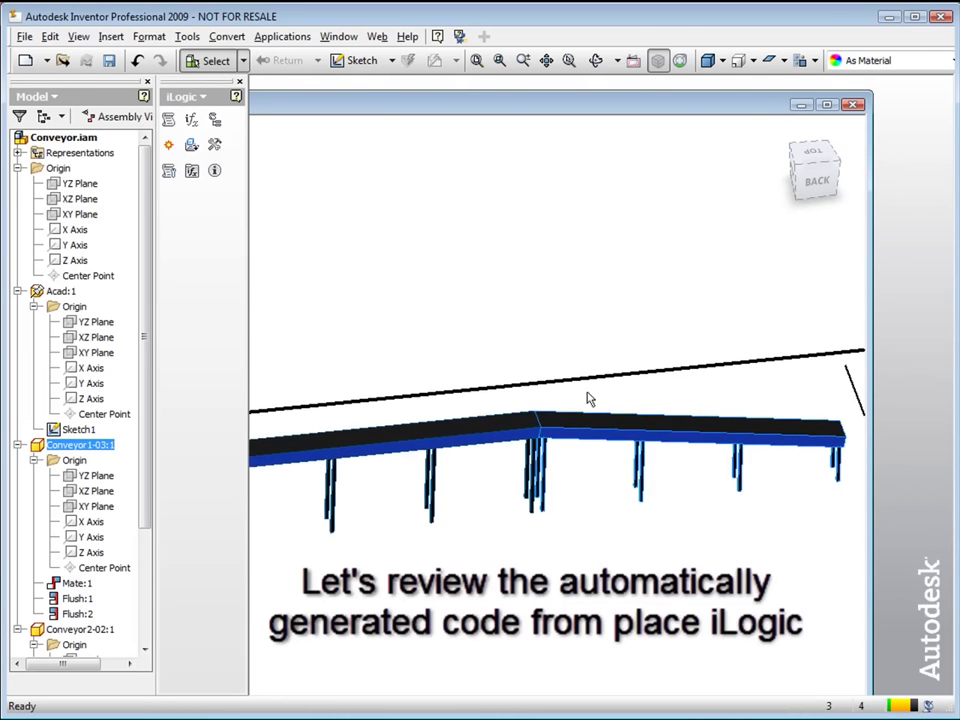
scroll(563, 400, "down", 2)
scroll(537, 400, "up", 2)
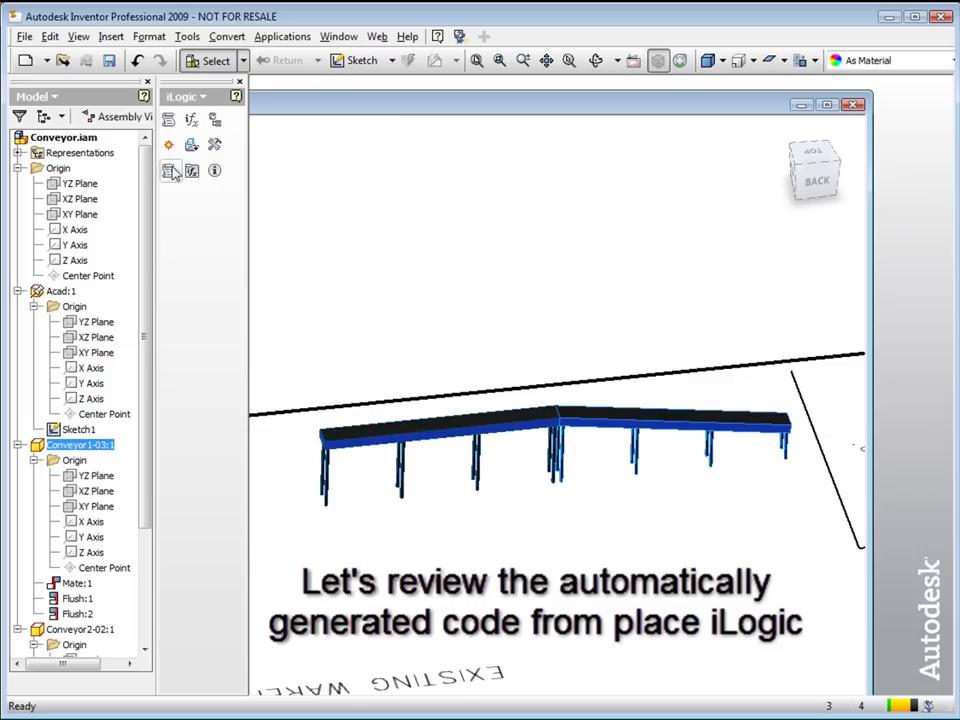
- Open the Conveyor1-03 Rule for editing from the iLogic rule tree
left_click(214, 119)
right_click(448, 340)
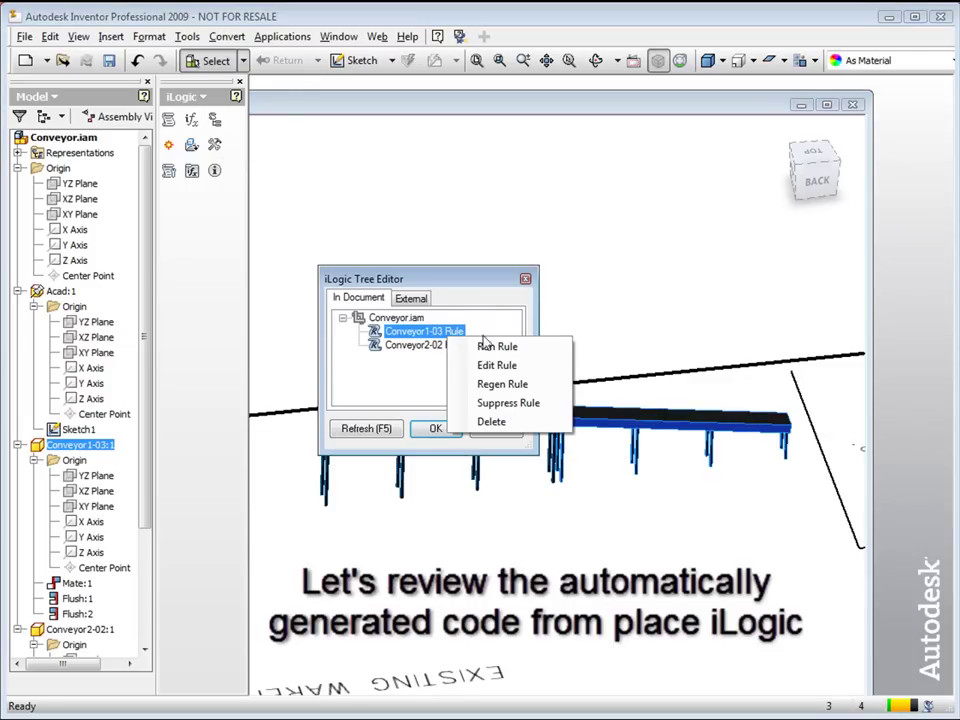
left_click(506, 366)
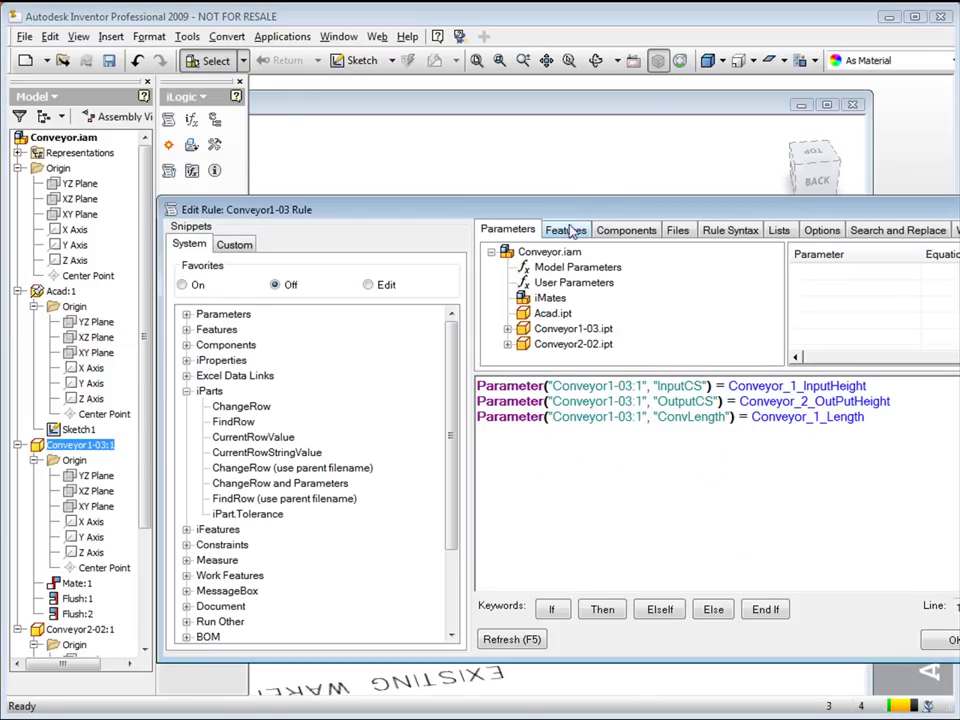
left_click_drag(560, 195, 488, 160)
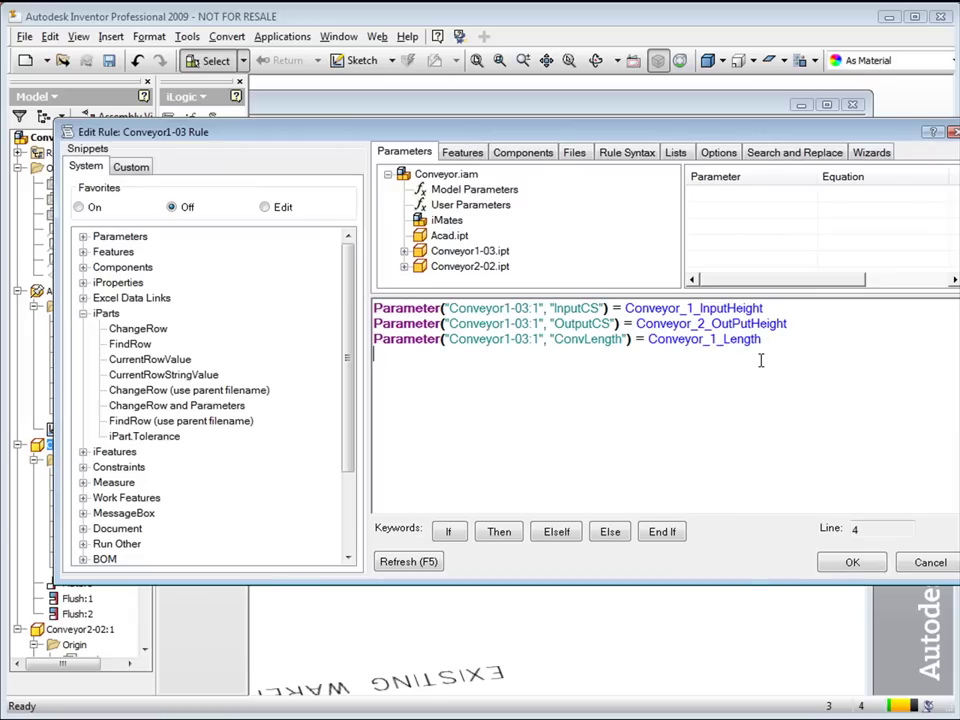
- Add a comment about adding if-then functionality below the generated Parameter lines
key("Return")
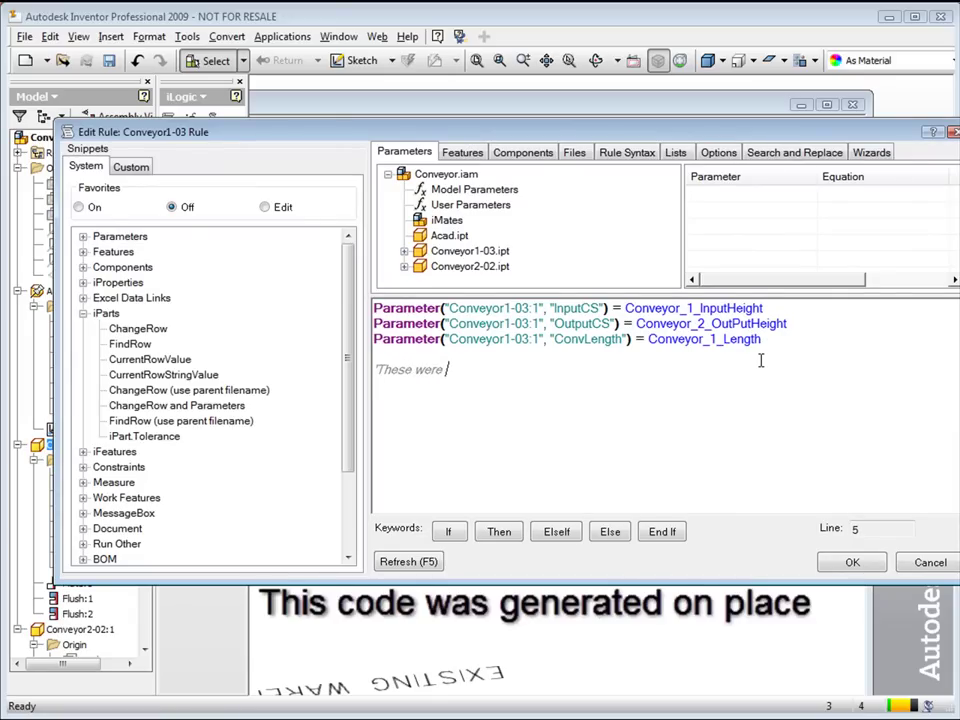
type("'These were automatically creat")
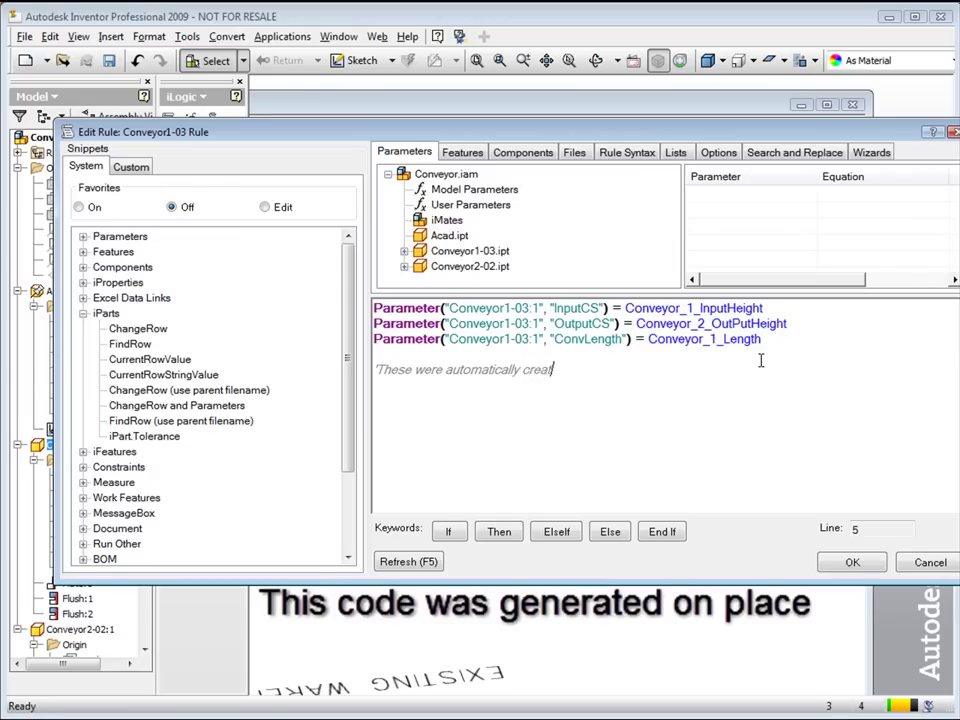
type("ed s")
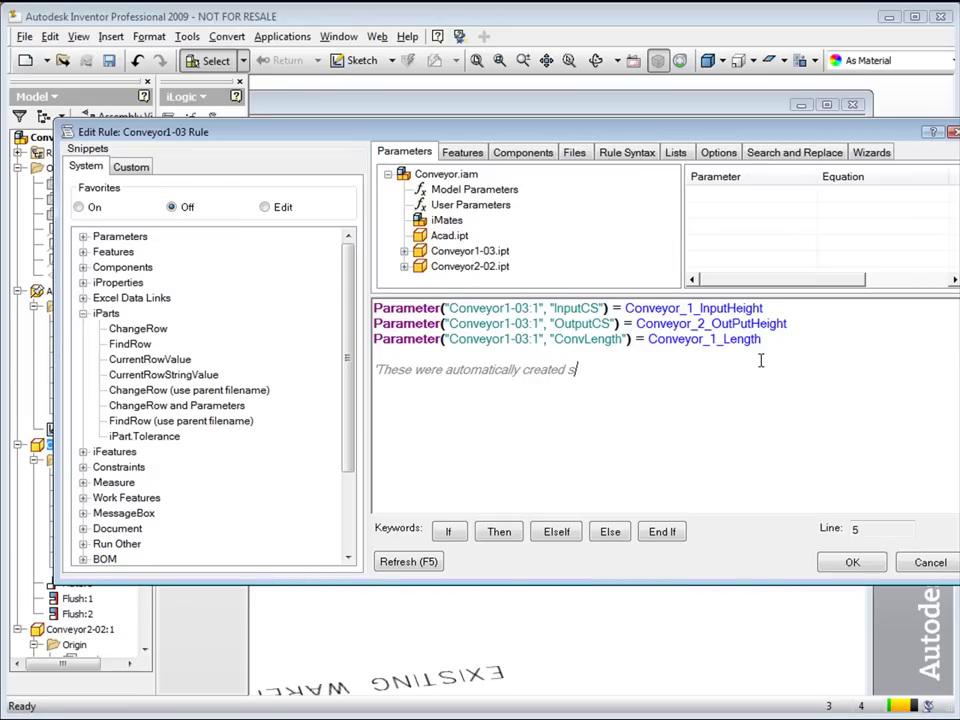
key("BackSpace")
type("d")
type("uring iLogic Place")
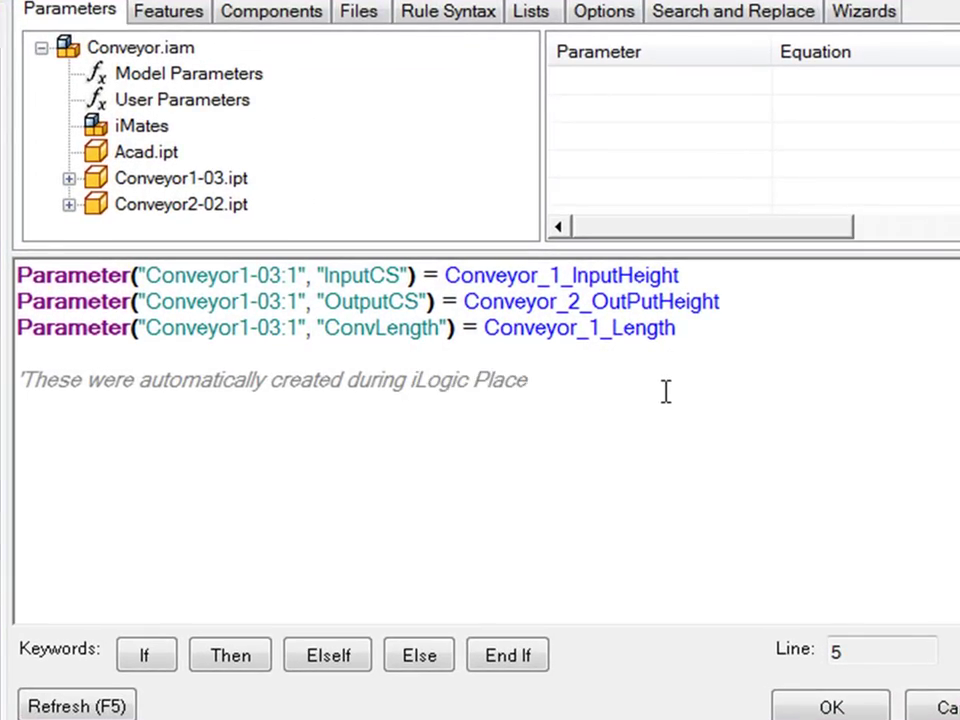
type("' This is an example of addding if then funct")
key("Return")
- Start line 8 with If followed by Conveyor1-03.ipt's ConvAngle reference parameter
left_click(168, 656)
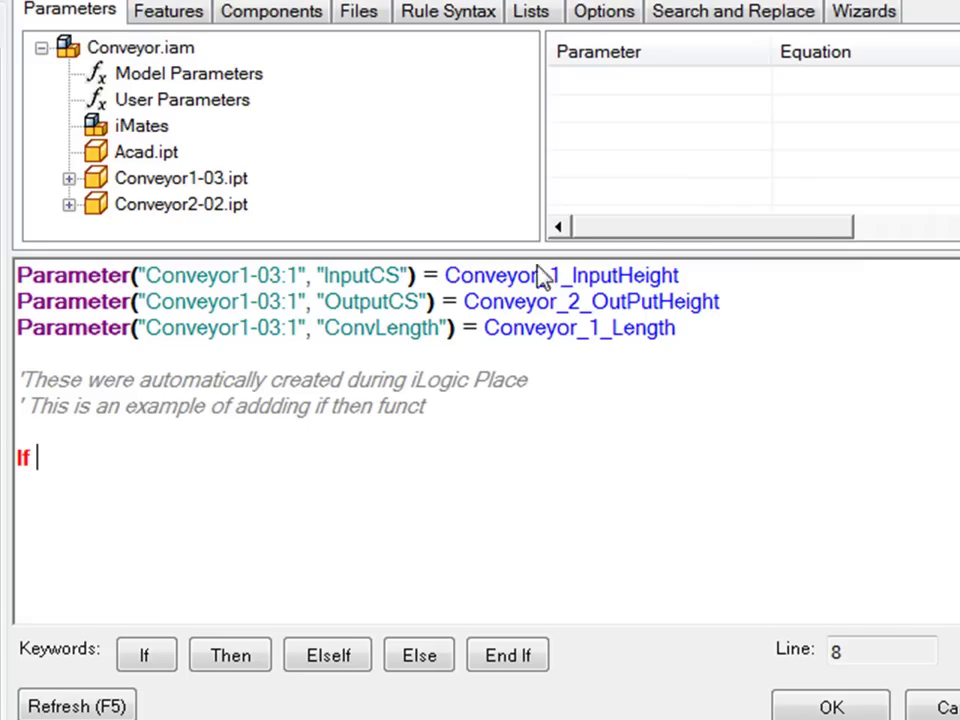
left_click(150, 102)
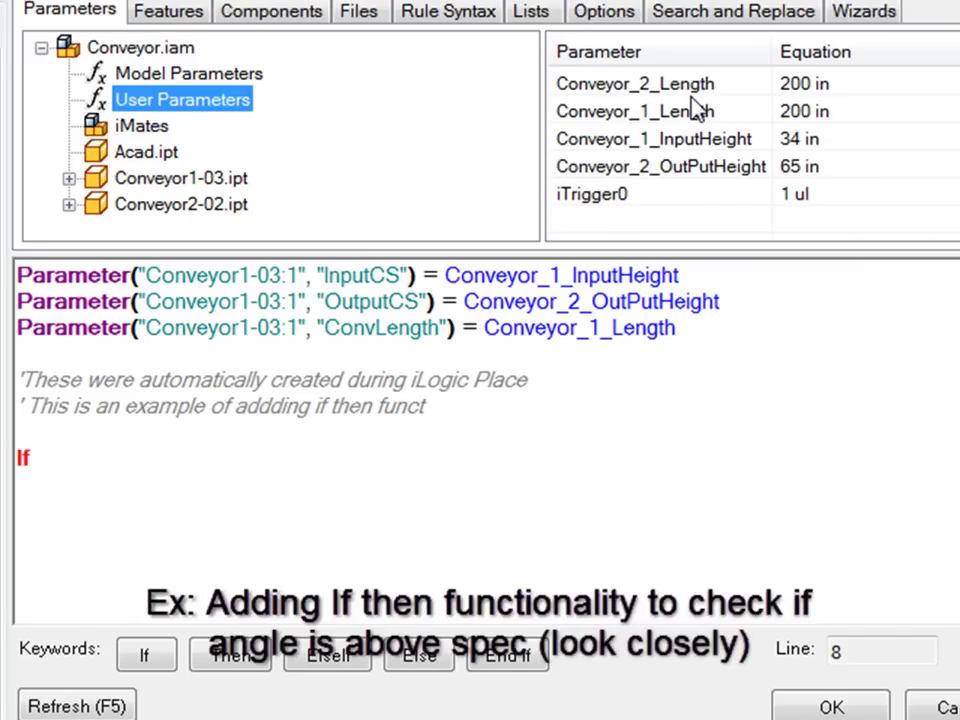
left_click(68, 178)
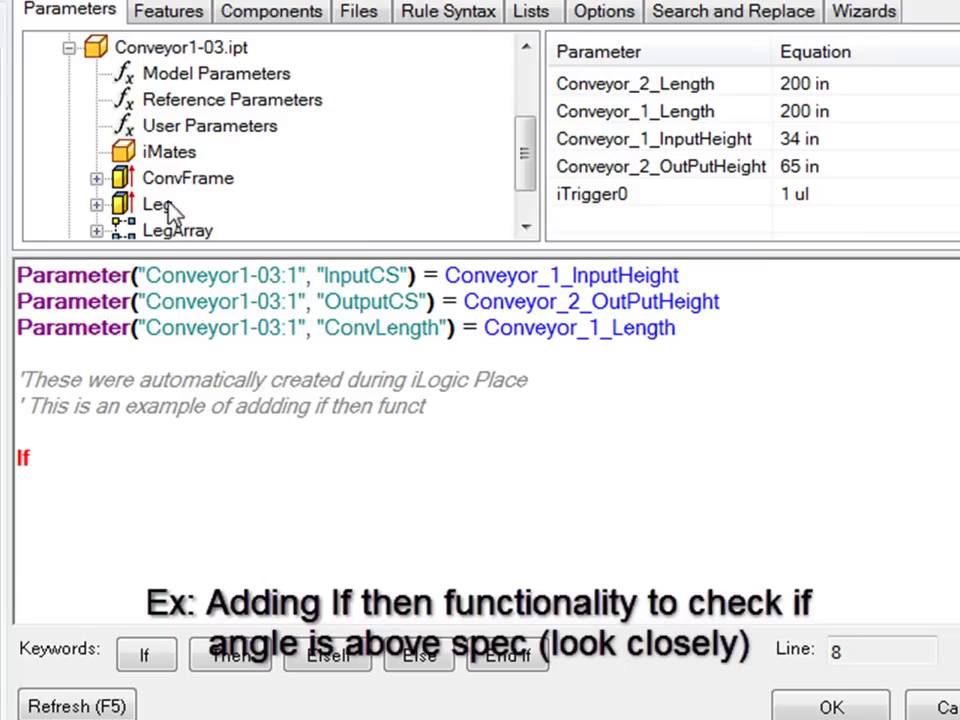
left_click(175, 76)
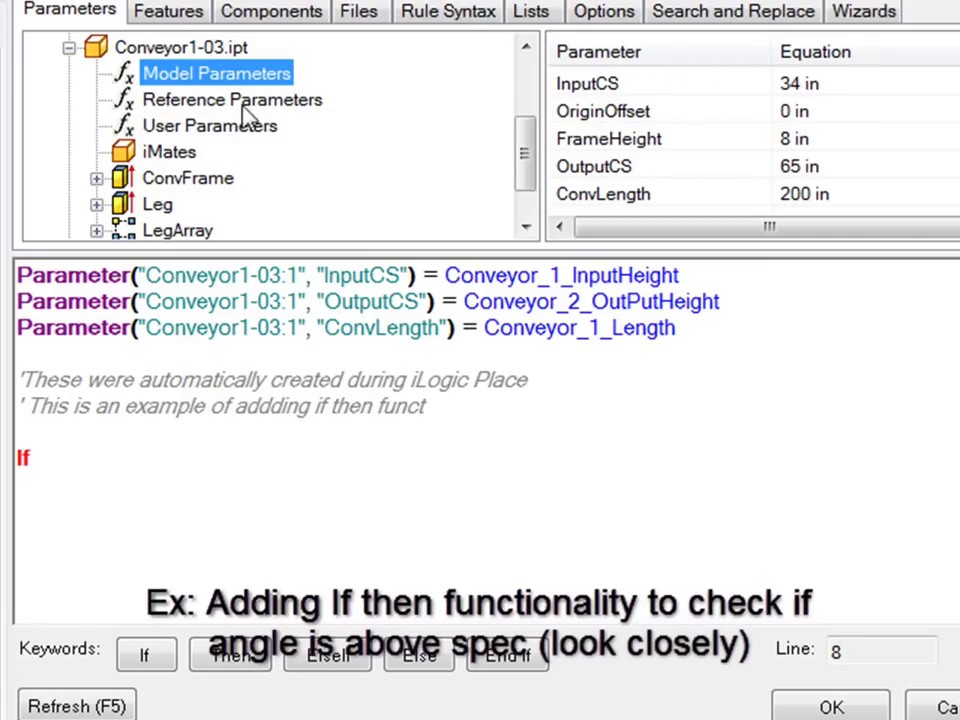
left_click_drag(257, 254, 257, 309)
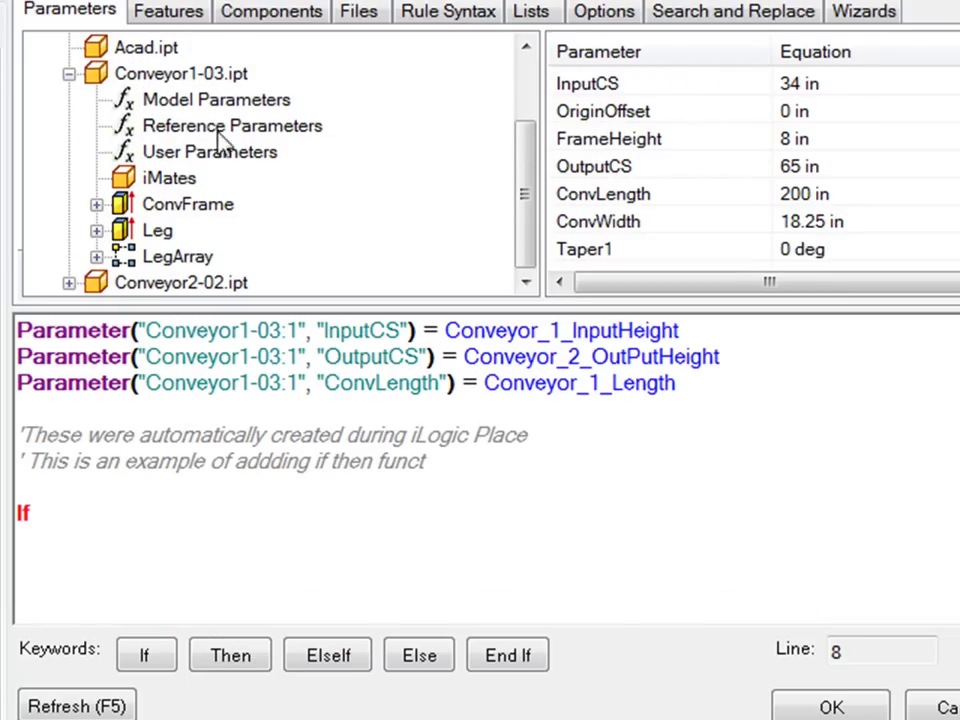
left_click(224, 128)
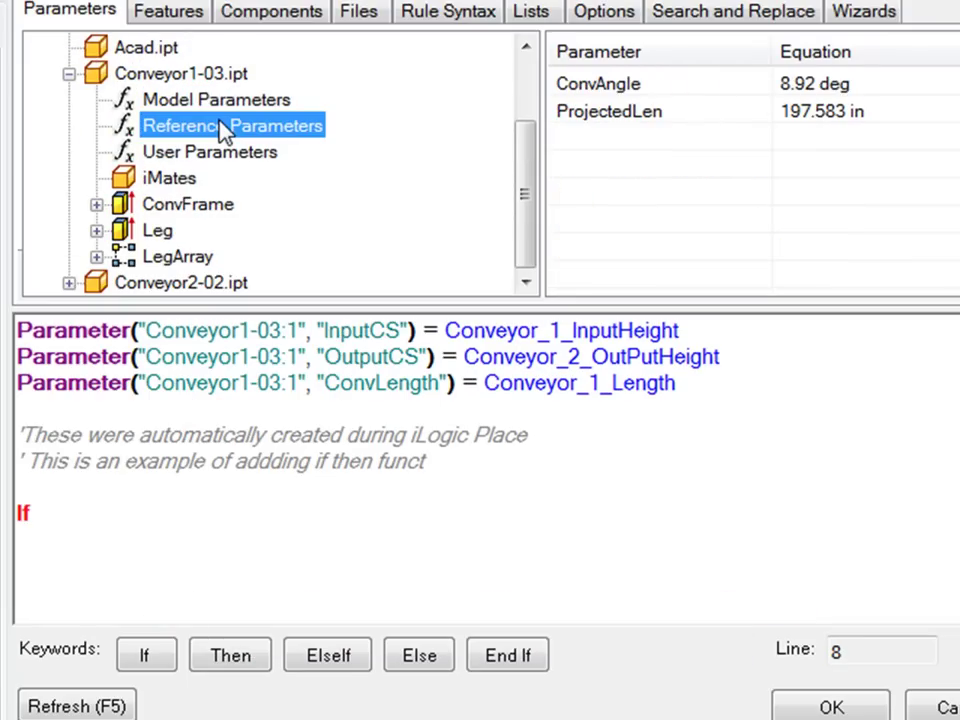
double_click(684, 90)
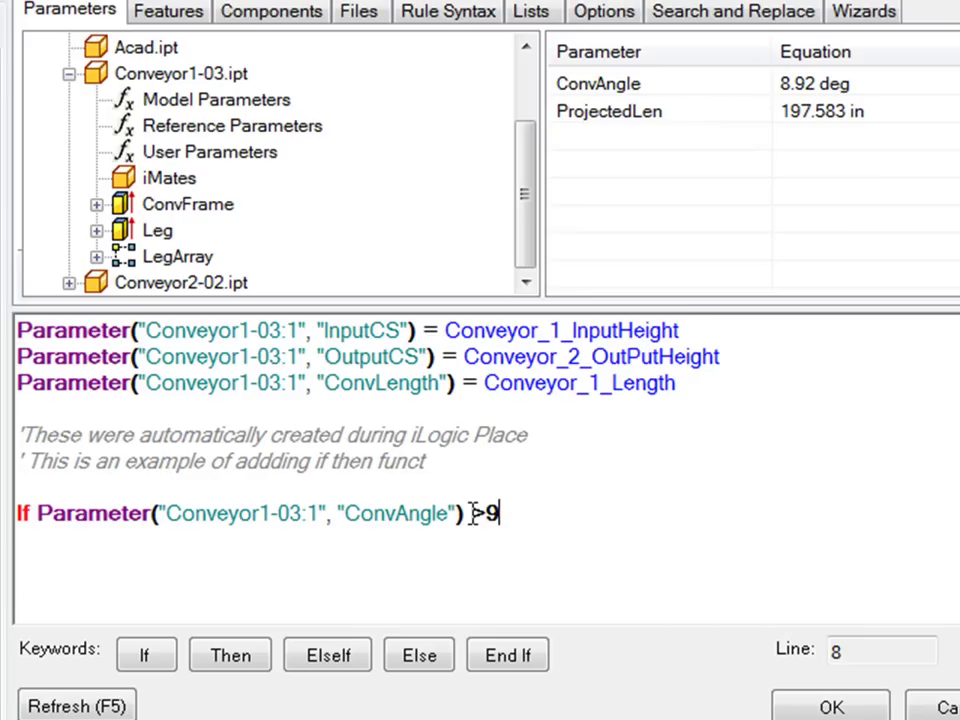
- Finish the If block with then, an indented messageBox.show("Angle of Conveyor is not good"), and end if
type(" then")
key("Return")
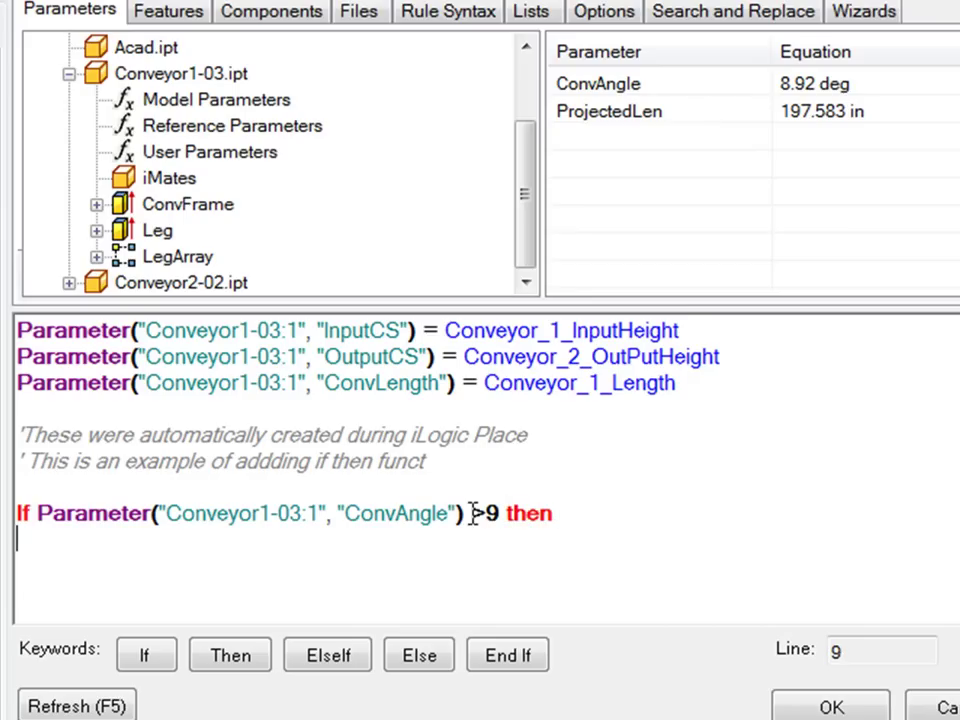
key("Return")
type("end if")
key("Up")
key("Tab")
type("m")
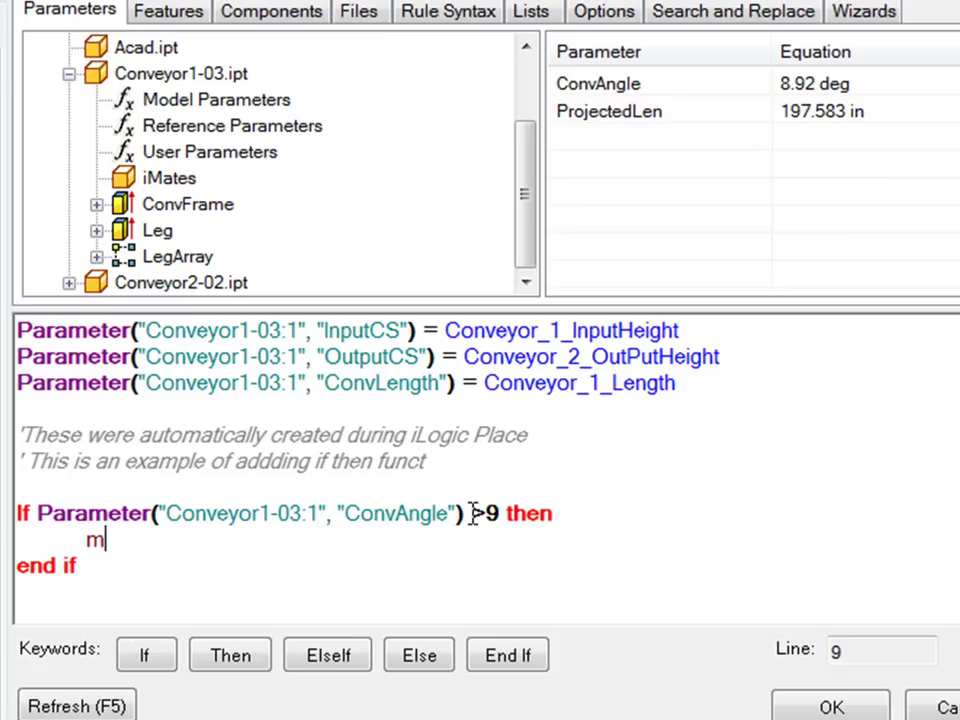
type("essageBox.show(\"Angle of Conveyor ")
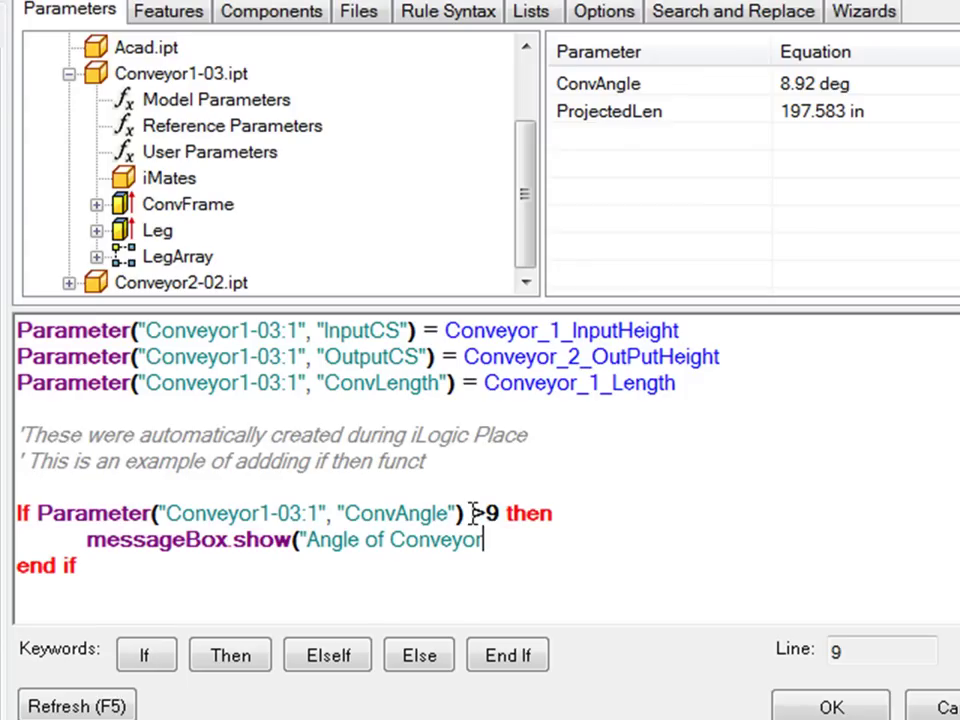
type("is not good\"")
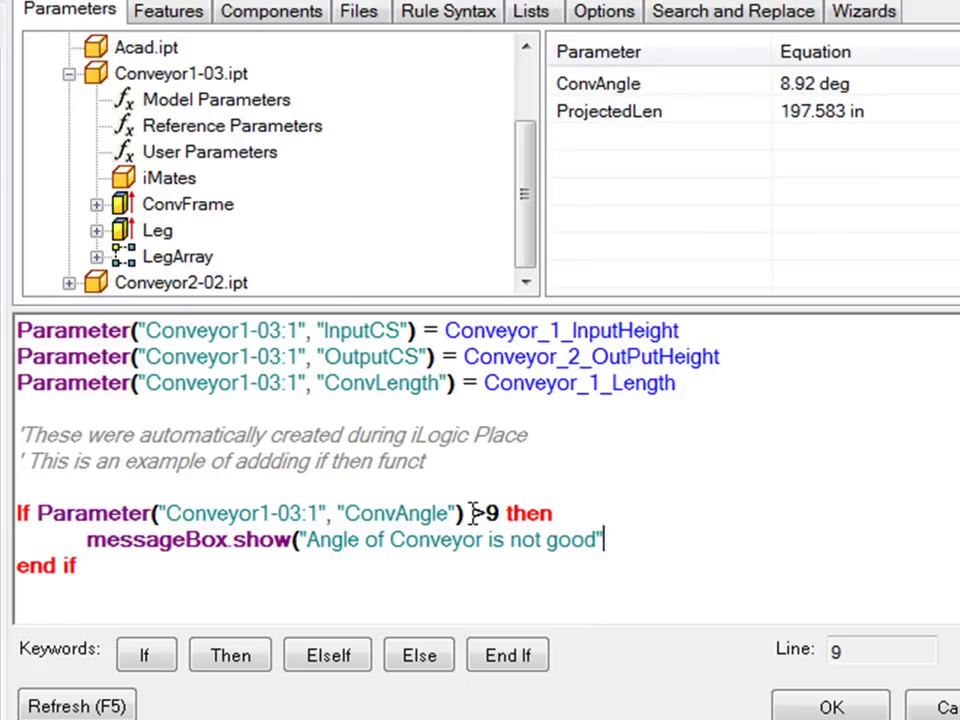
type(")")
left_click(672, 413)
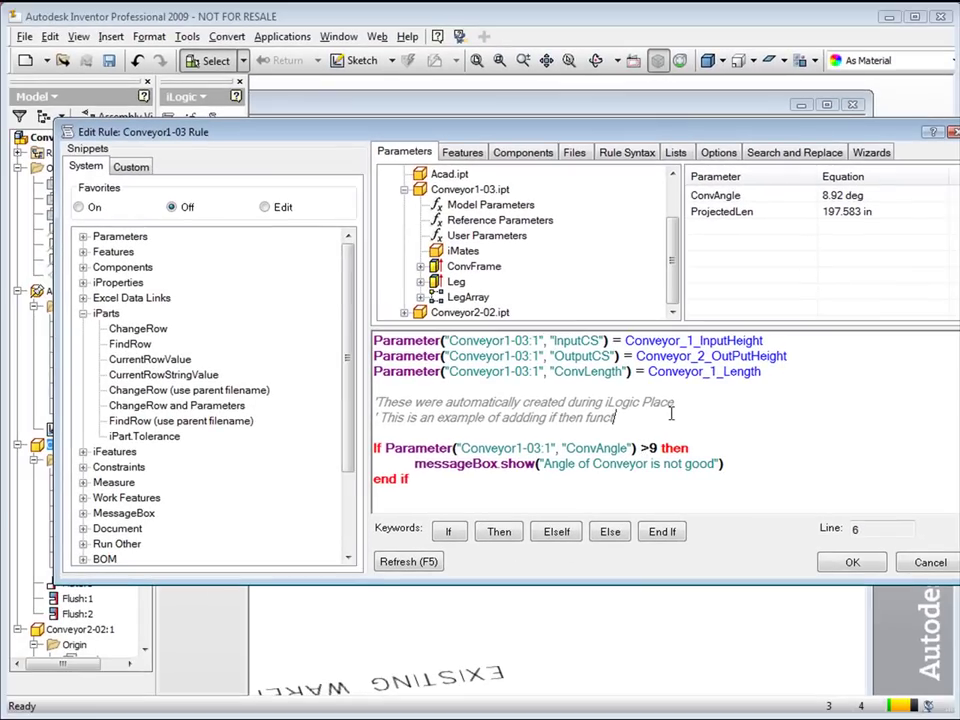
- Save the edited rule and close the Tree Editor so the rules apply
left_click(857, 564)
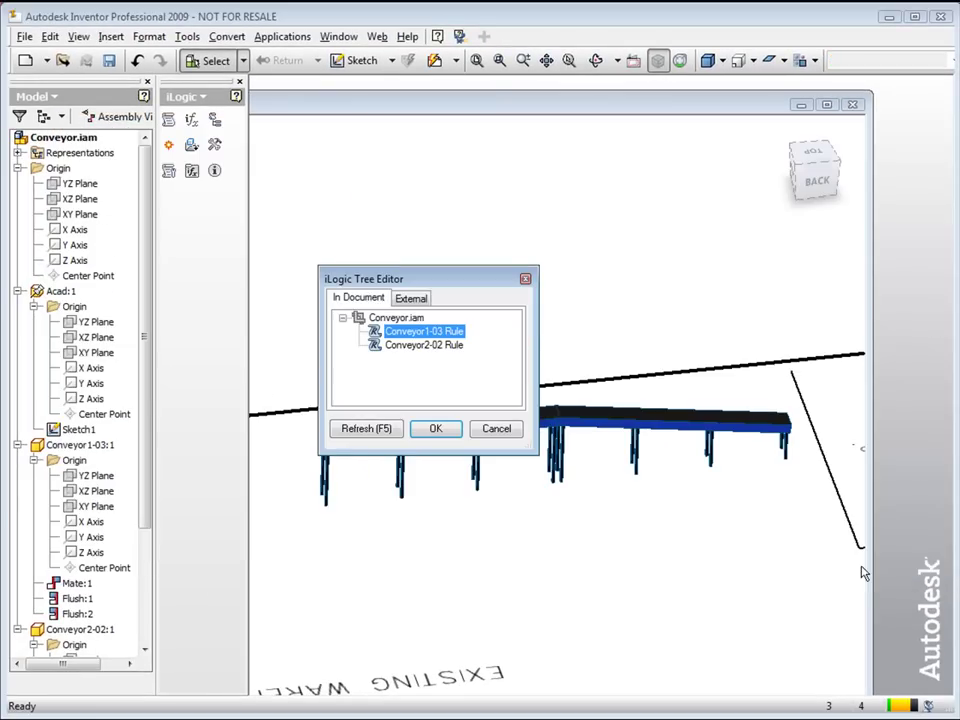
left_click(453, 432)
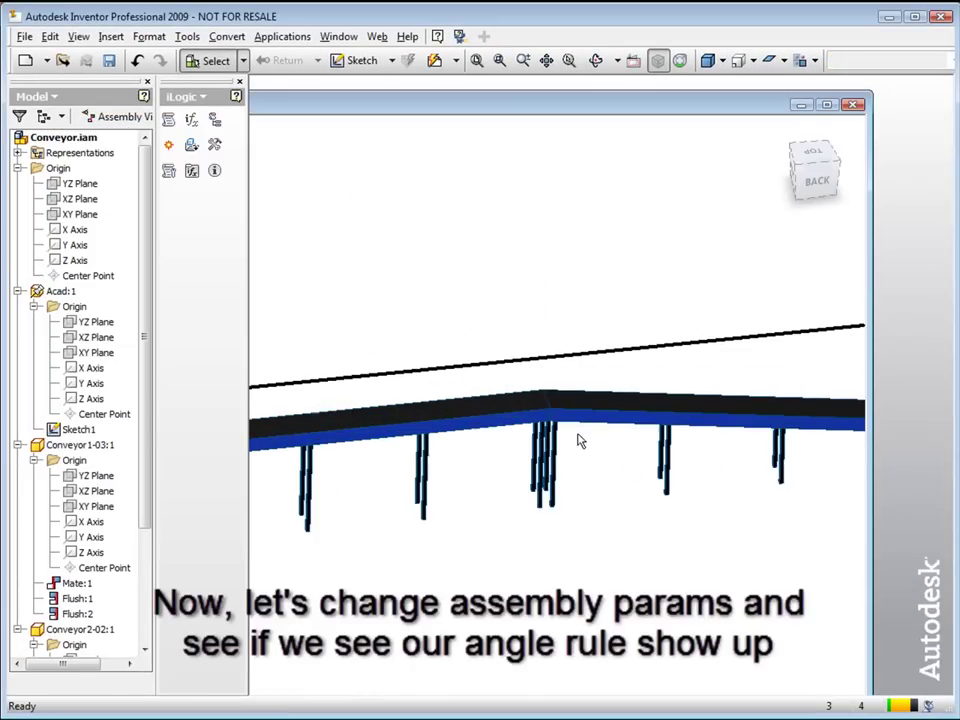
middle_click_drag(578, 441, 619, 437)
left_click(608, 422)
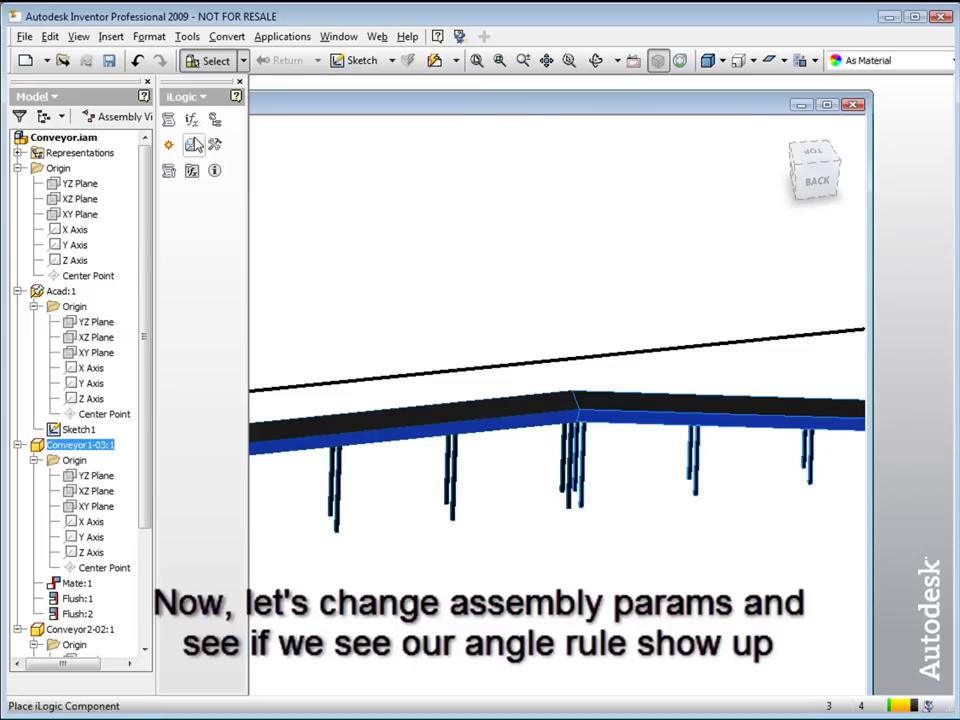
- Lower Conveyor_2_OutPutHeight from 65 in to 55 in, then reopen the iLogic rule tree
left_click(193, 145)
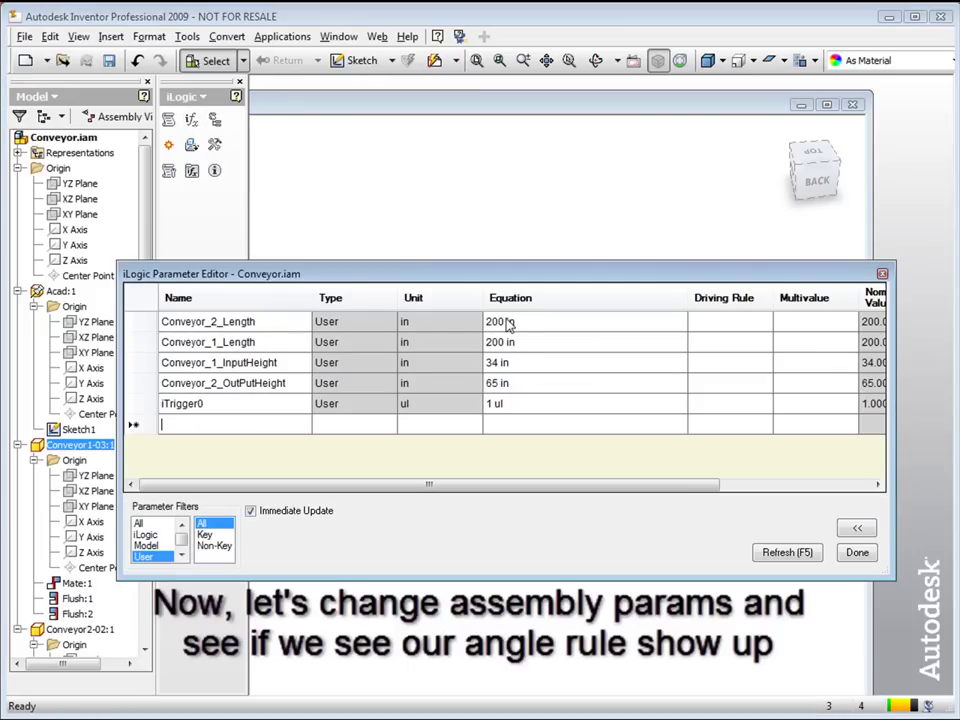
left_click(522, 388)
type("55")
left_click(857, 552)
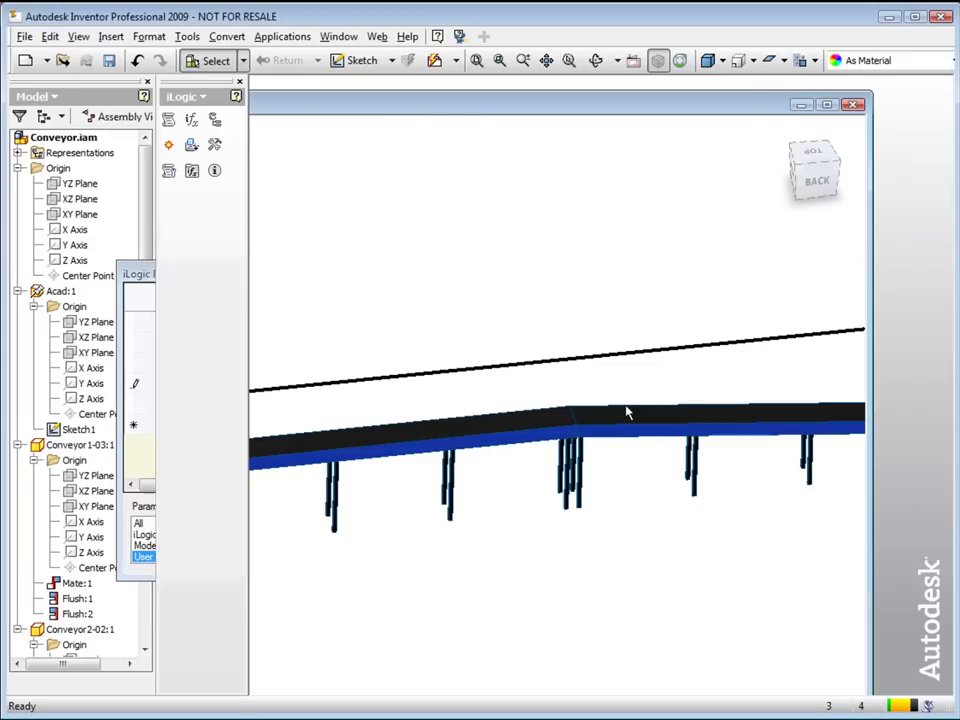
middle_click_drag(536, 274, 519, 283)
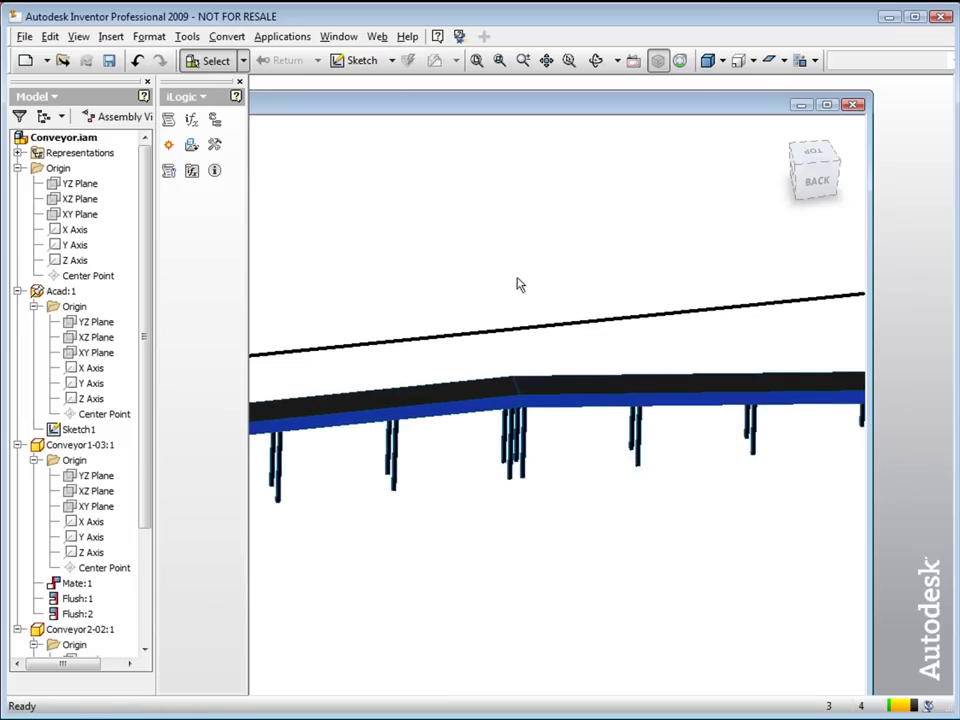
left_click(214, 120)
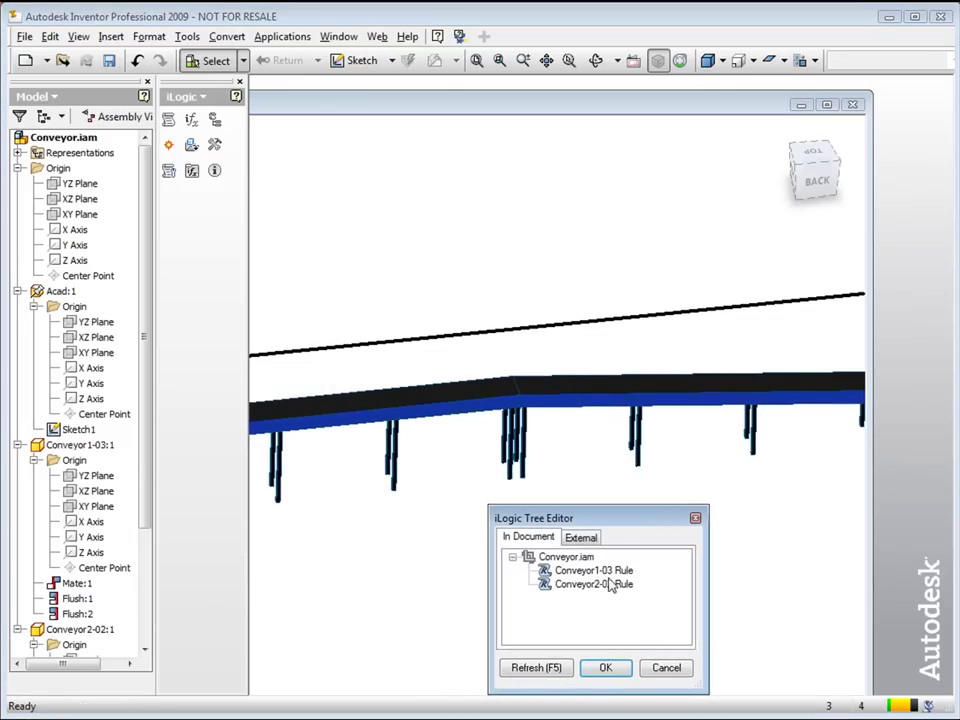
- Reopen the iLogic parameter list beside the model and edit Conveyor_2_OutPutHeight
left_click(638, 665)
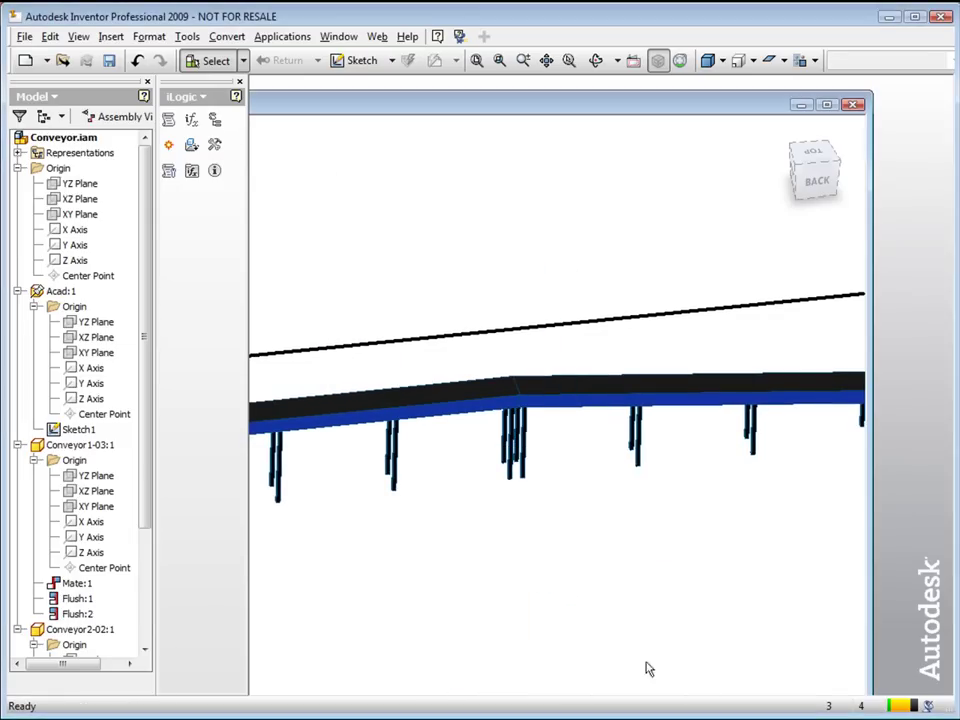
left_click(191, 120)
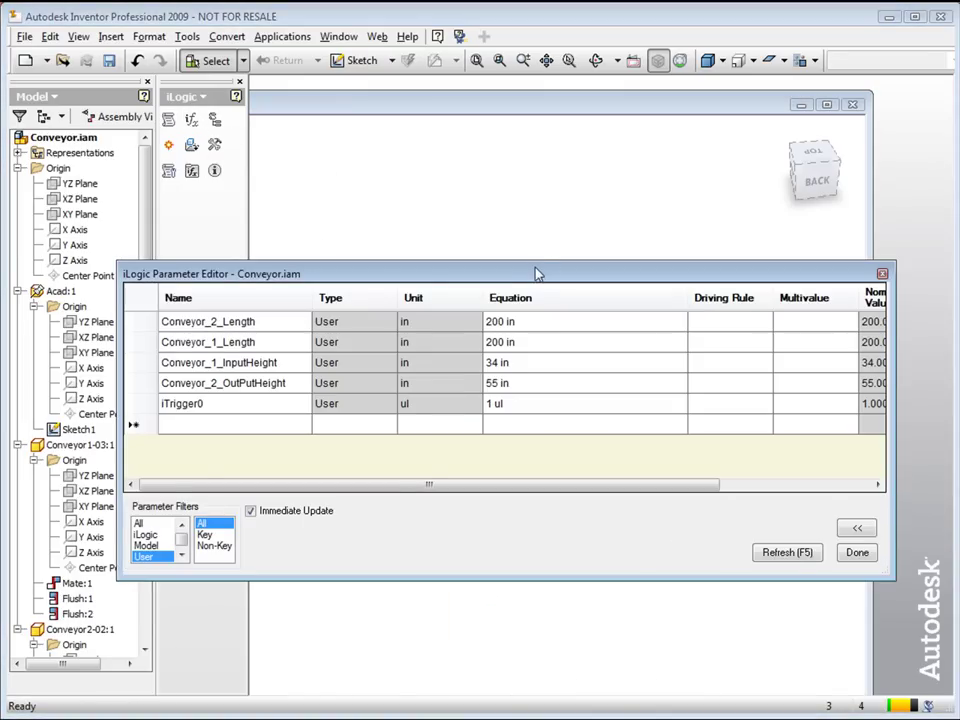
left_click_drag(536, 272, 546, 19)
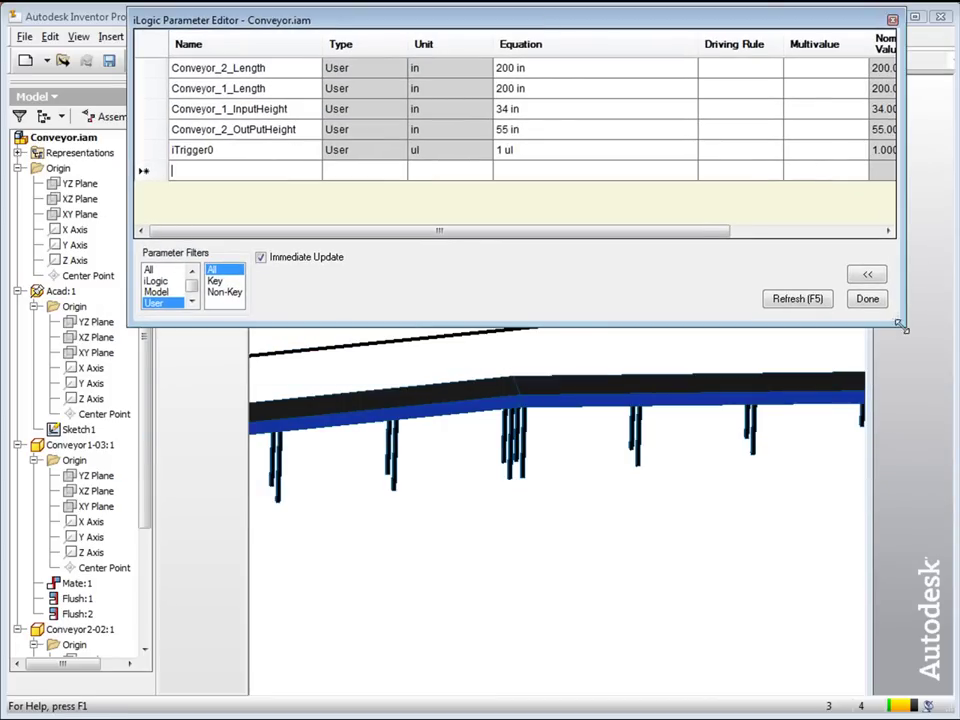
left_click_drag(904, 328, 722, 355)
left_click(538, 131)
type("65")
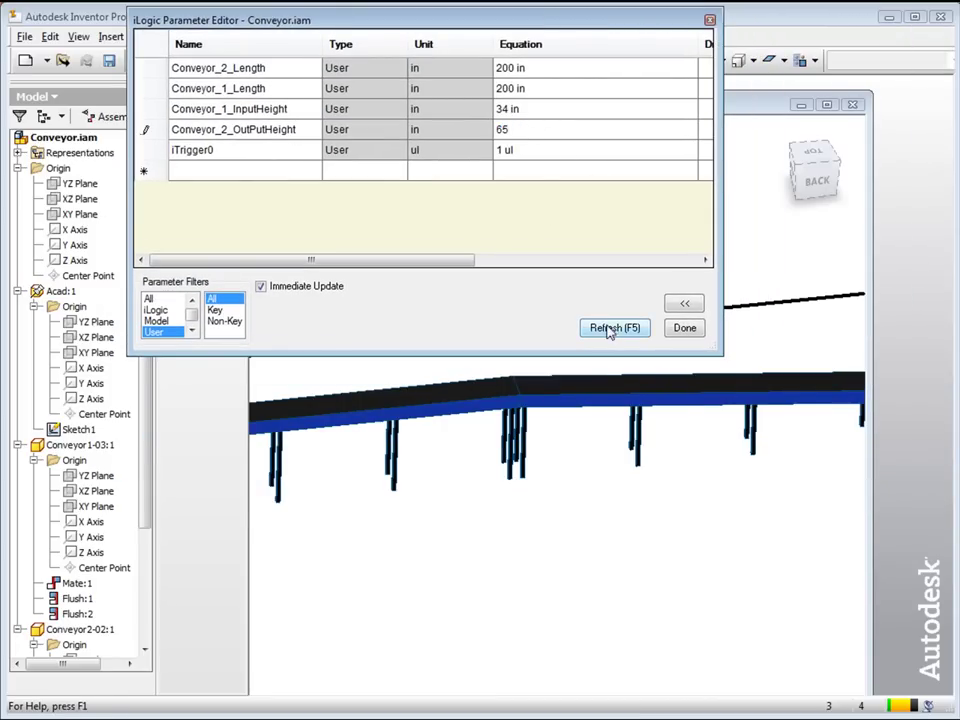
key("Return")
scroll(564, 489, "down", 3)
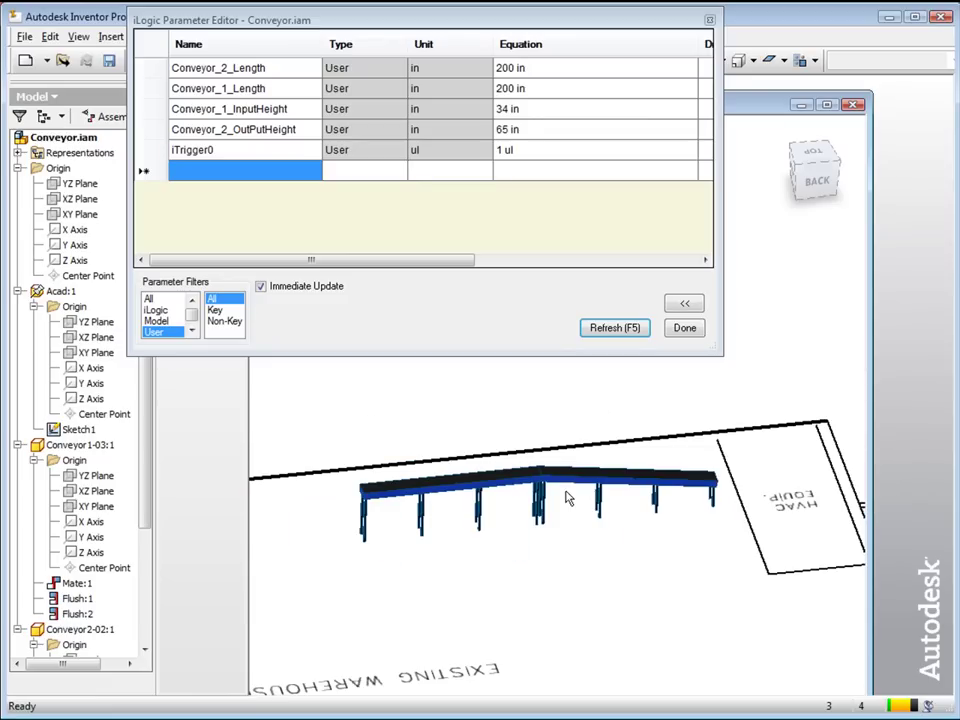
- Set Conveyor_1_Length to 100 in and Conveyor_2_Length to 20 in
left_click(535, 89)
type("100")
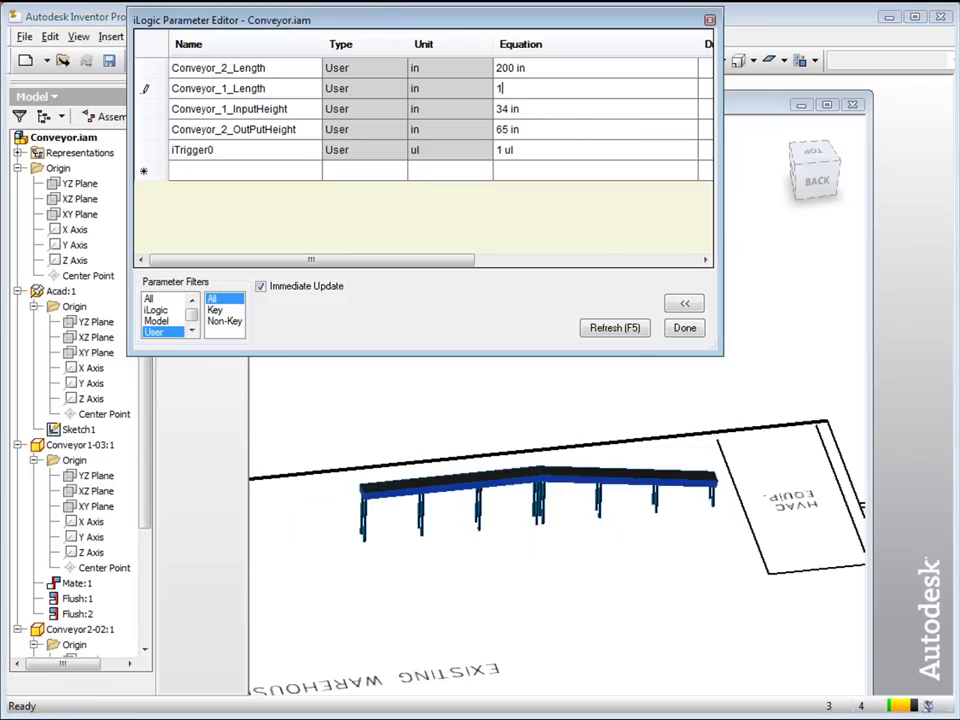
left_click(620, 328)
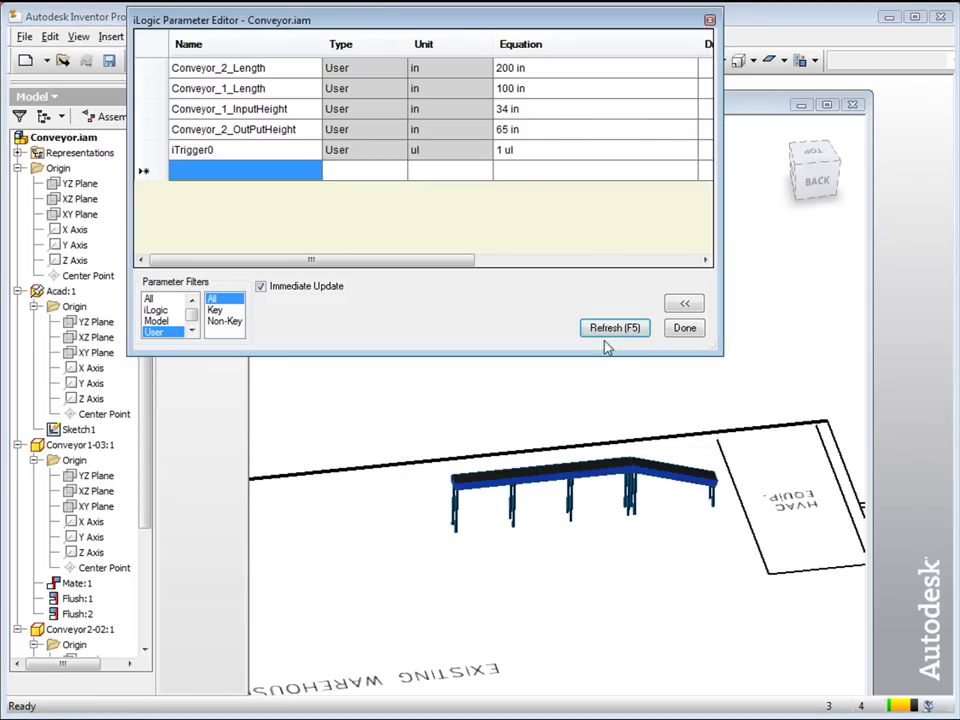
left_click(525, 68)
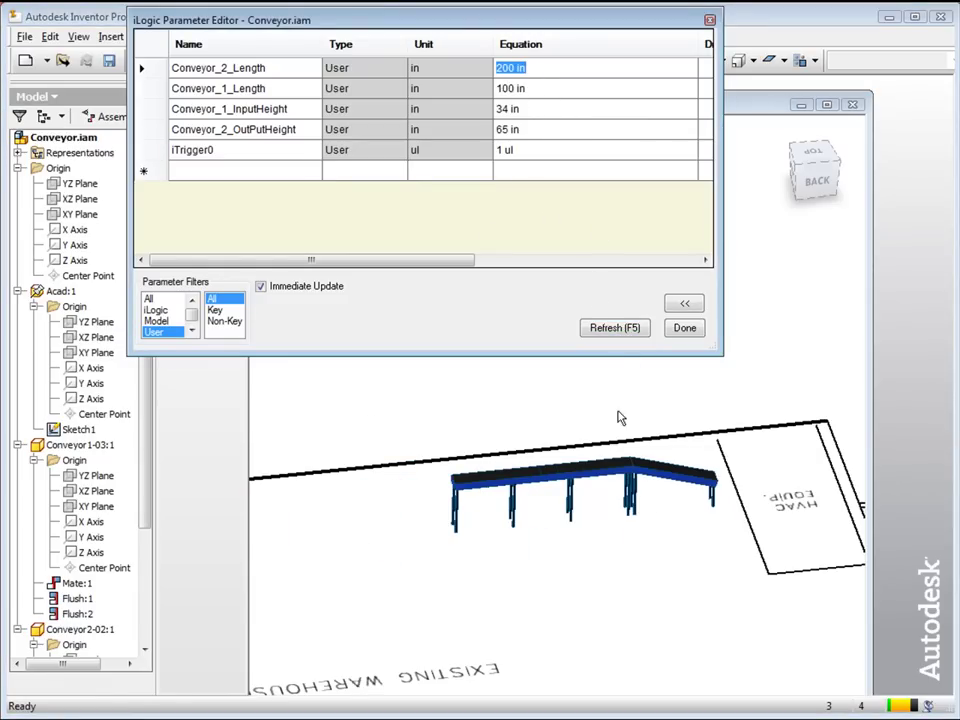
scroll(620, 418, "down", 3)
left_click(524, 68)
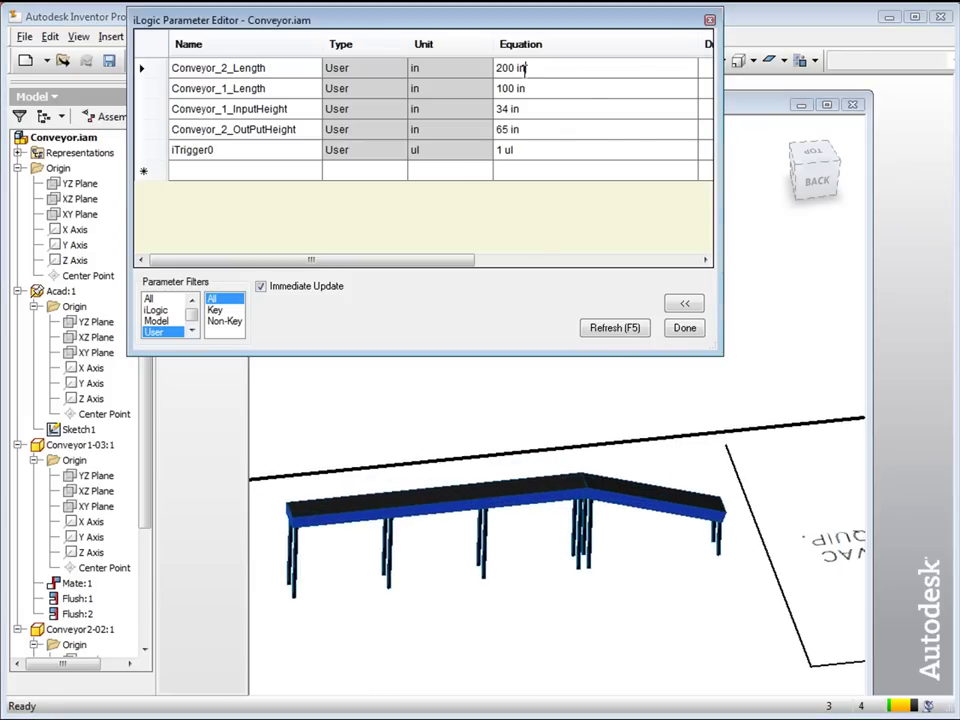
left_click_drag(527, 68, 437, 68)
type("20")
left_click(615, 327)
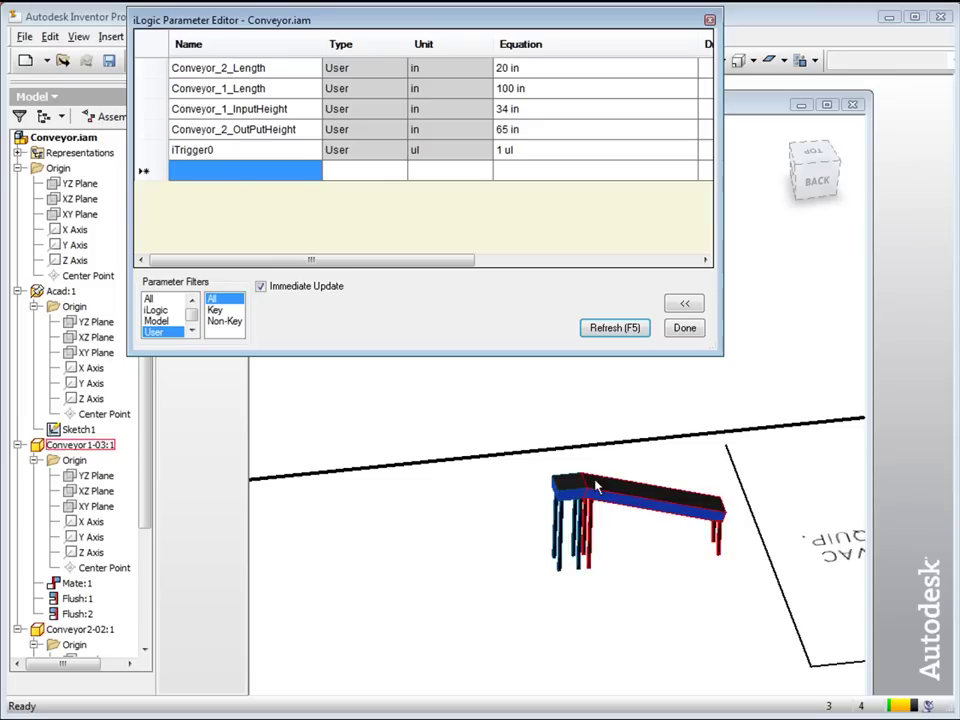
- Set Conveyor_2_OutPutHeight to 75 and apply, triggering the angle warning
scroll(597, 487, "down", 3)
left_click(530, 113)
left_click(497, 134)
type("75")
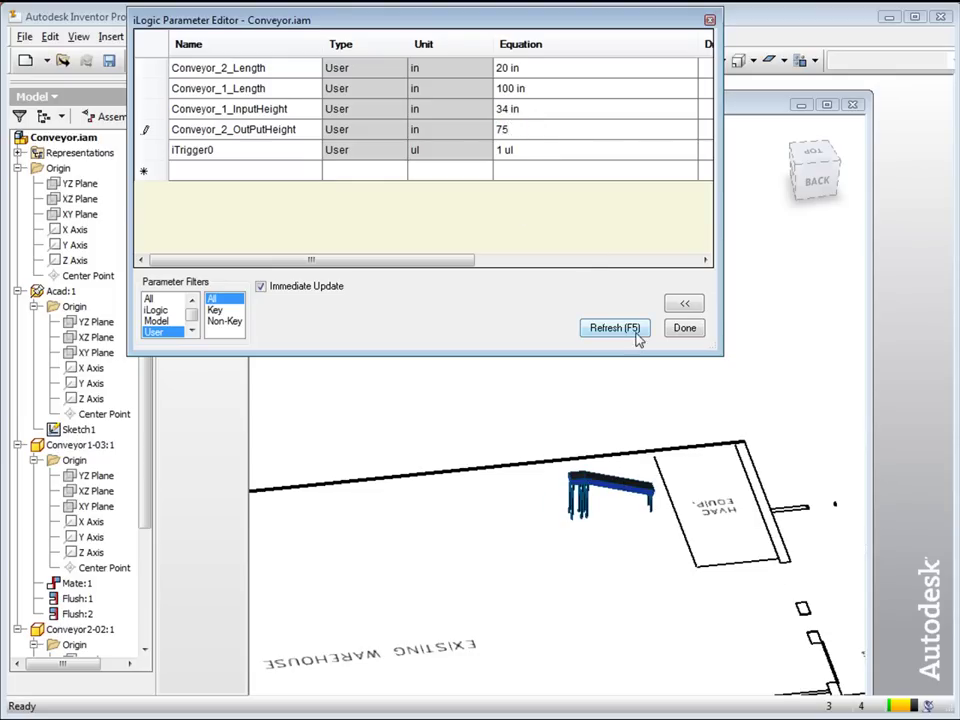
left_click(611, 327)
- Dismiss the angle warning, re-enter the 55 output height, refresh, and clear the next warning
left_click_drag(400, 131, 563, 240)
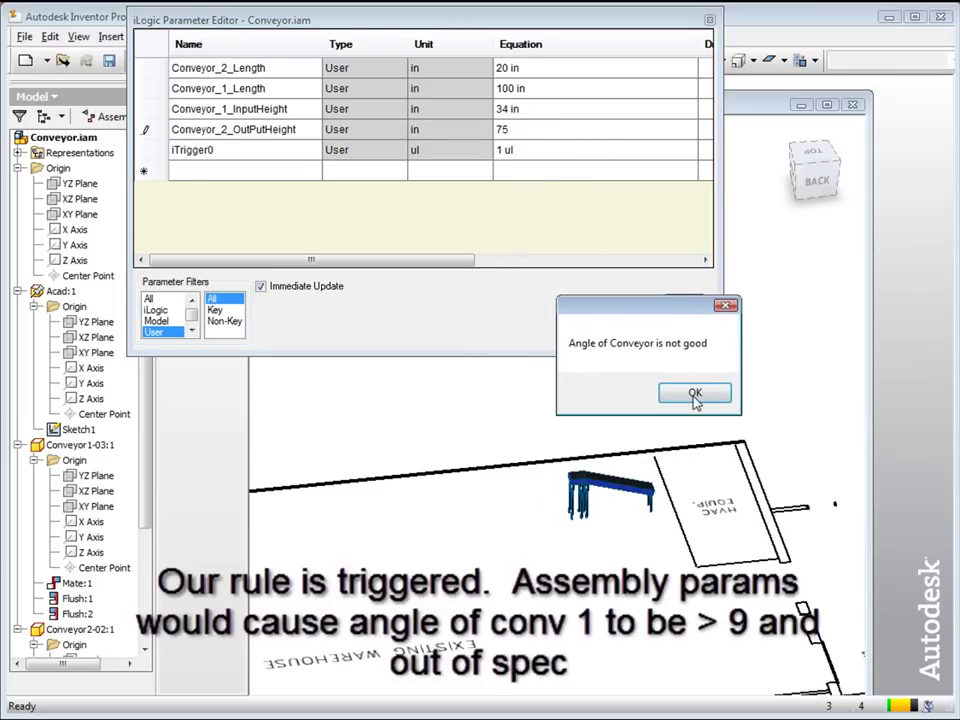
left_click(688, 390)
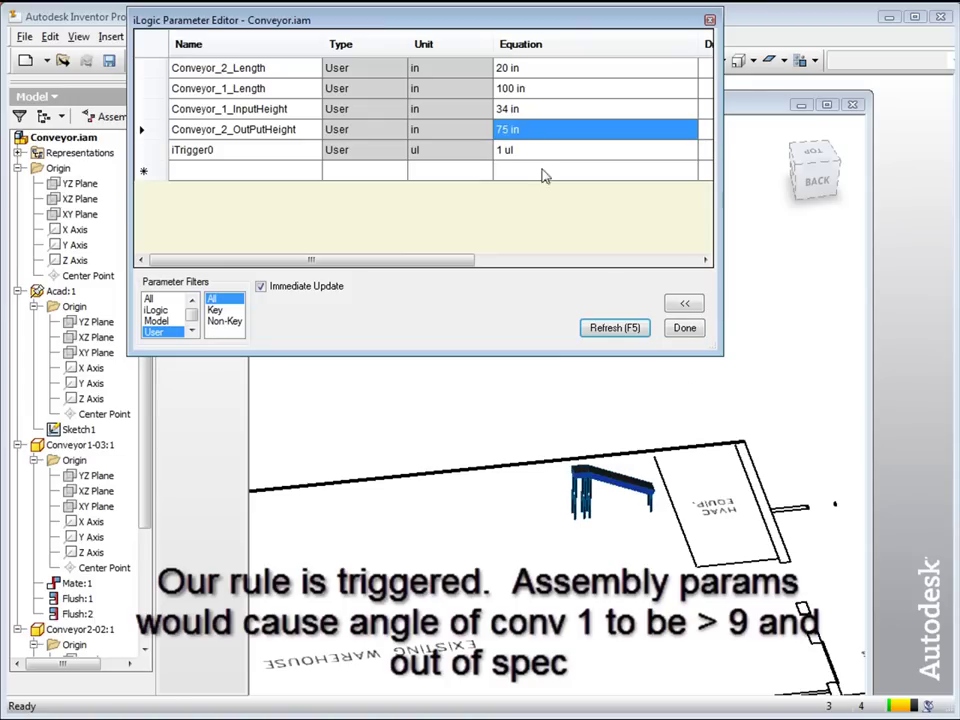
type("55")
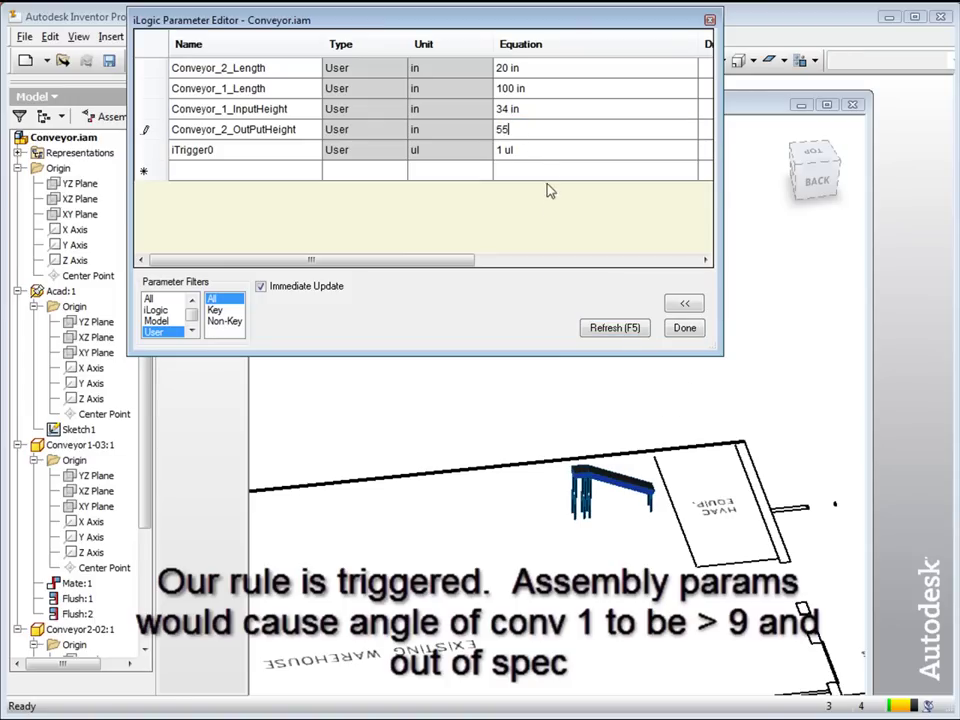
left_click(616, 331)
left_click(472, 221)
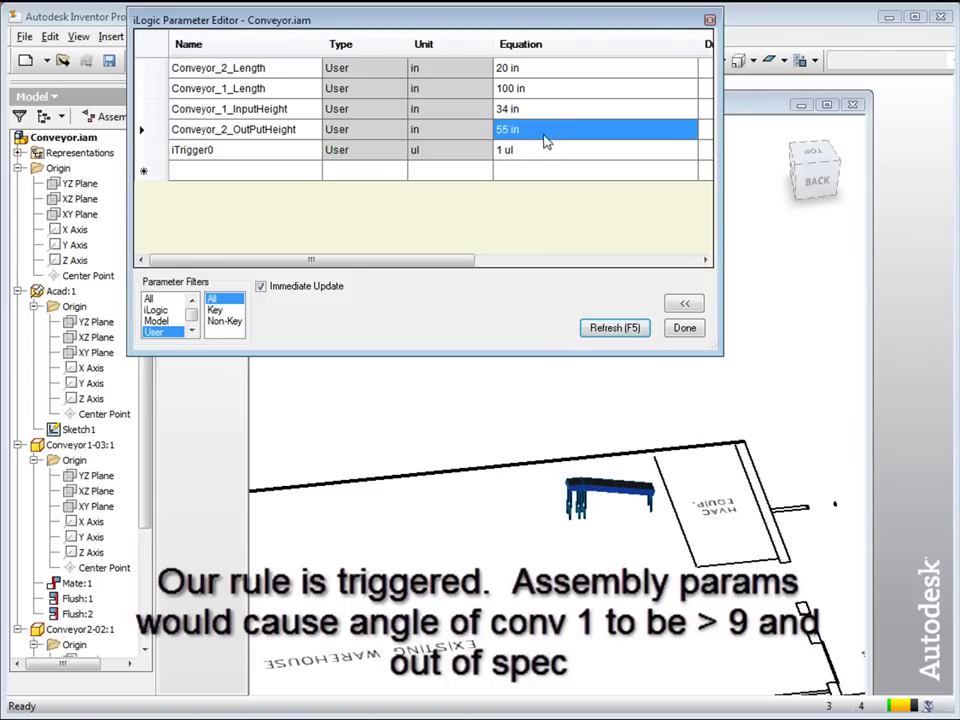
- Set Conveyor_1_Length to 300 in, refresh the rules, and dismiss the angle warning
left_click(533, 89)
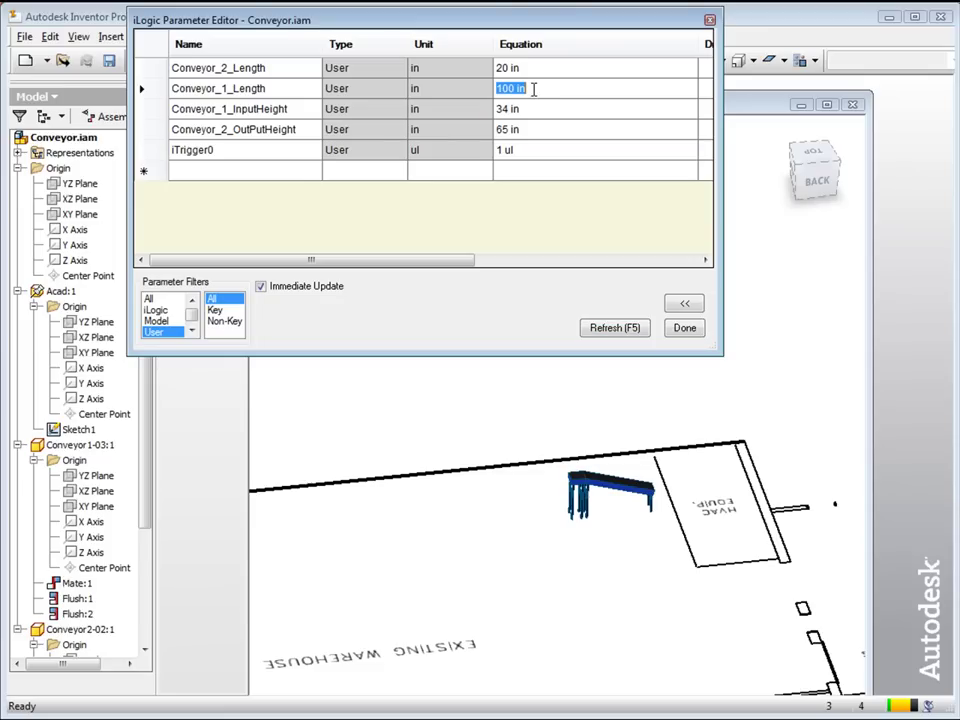
type("300")
left_click(612, 330)
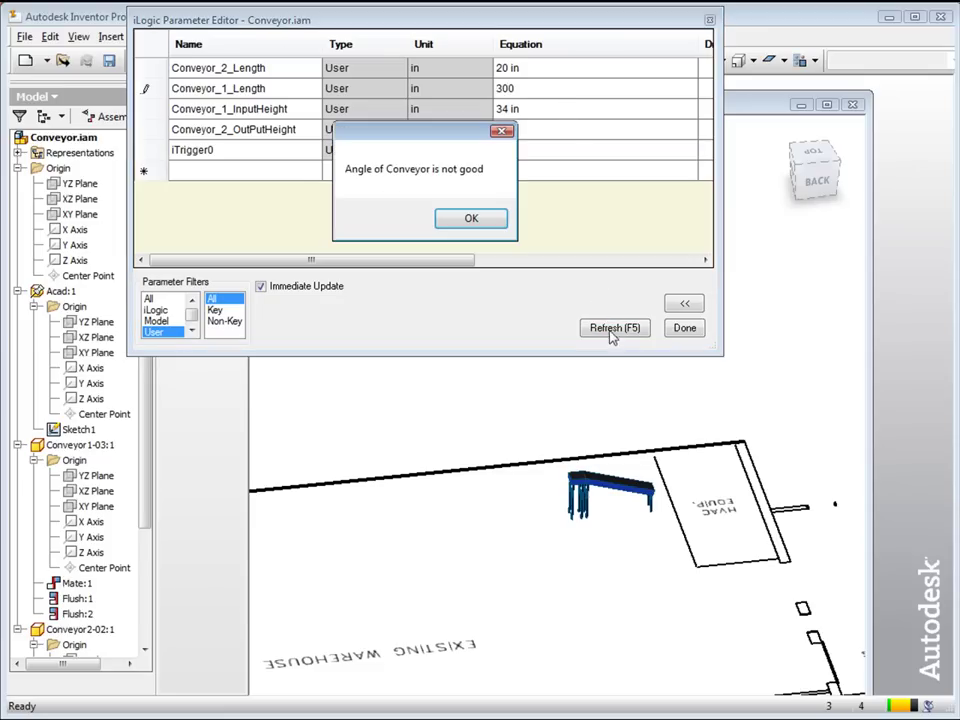
left_click(468, 219)
left_click(530, 130)
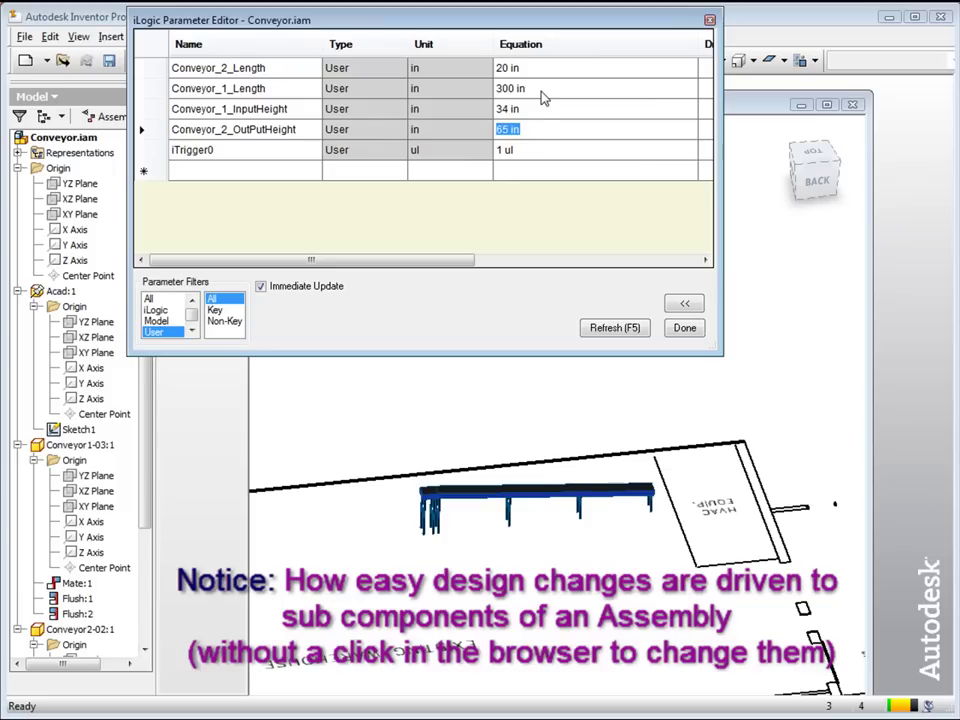
- Apply Conveyor_2_OutPutHeight of 55 in, view the whole conveyor, and close the parameter editor
type("55")
left_click(615, 328)
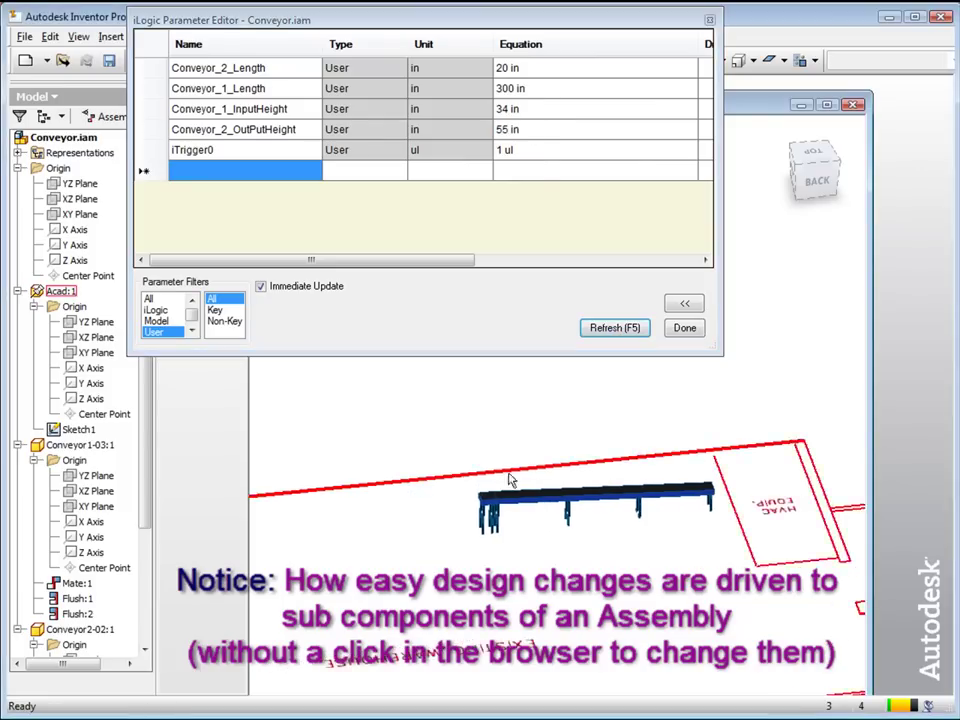
scroll(509, 481, "down", 3)
middle_click_drag(521, 486, 407, 495)
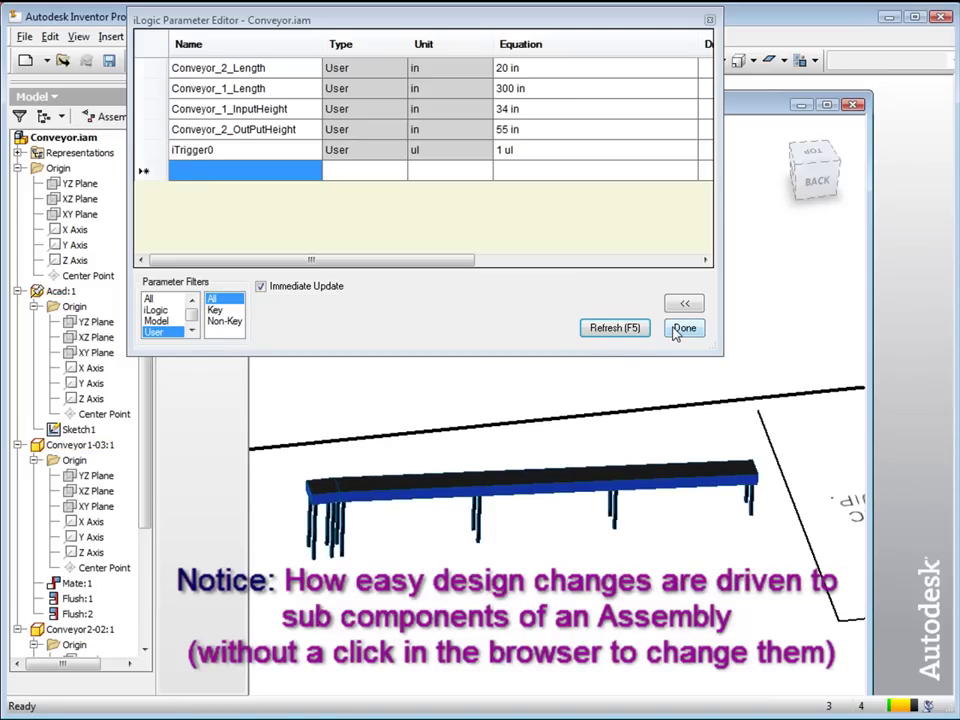
left_click(678, 330)
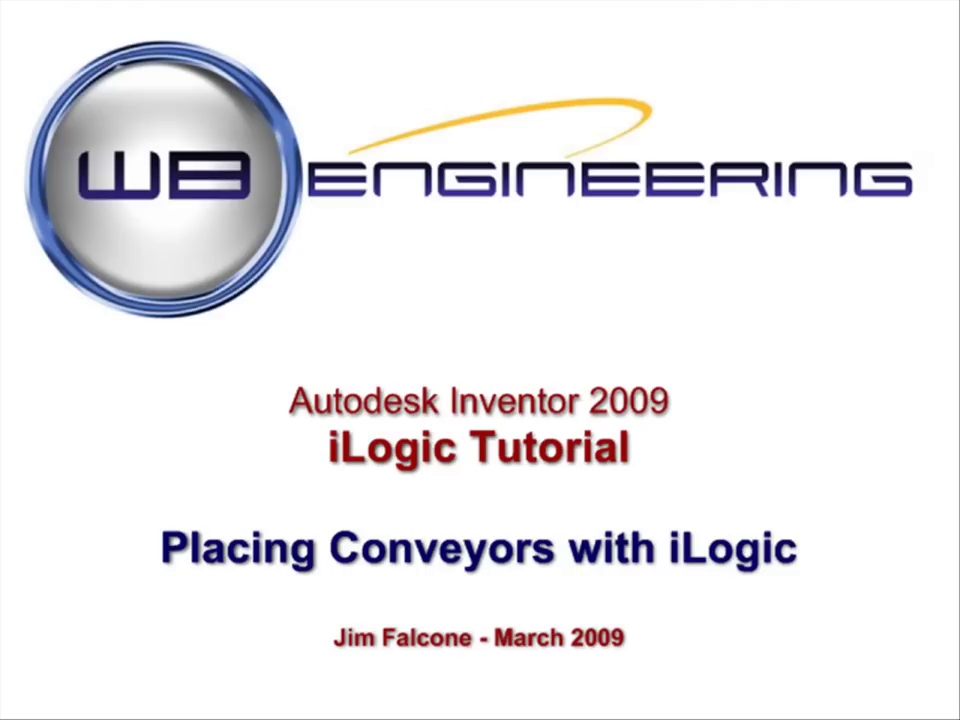